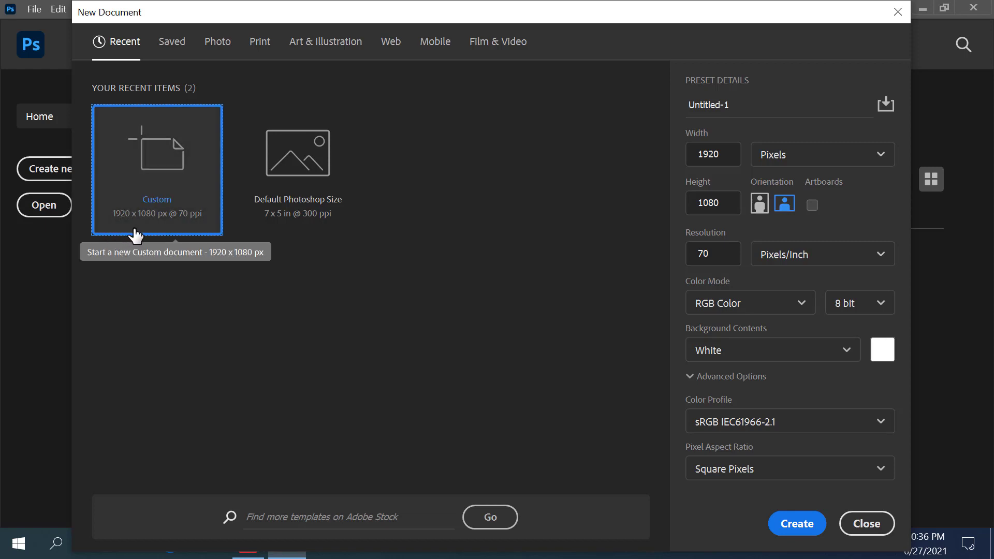
- Create the custom 1920 × 1080 px, 70 ppi blank white document
{"action": "left_click", "coordinate": [796, 524]}
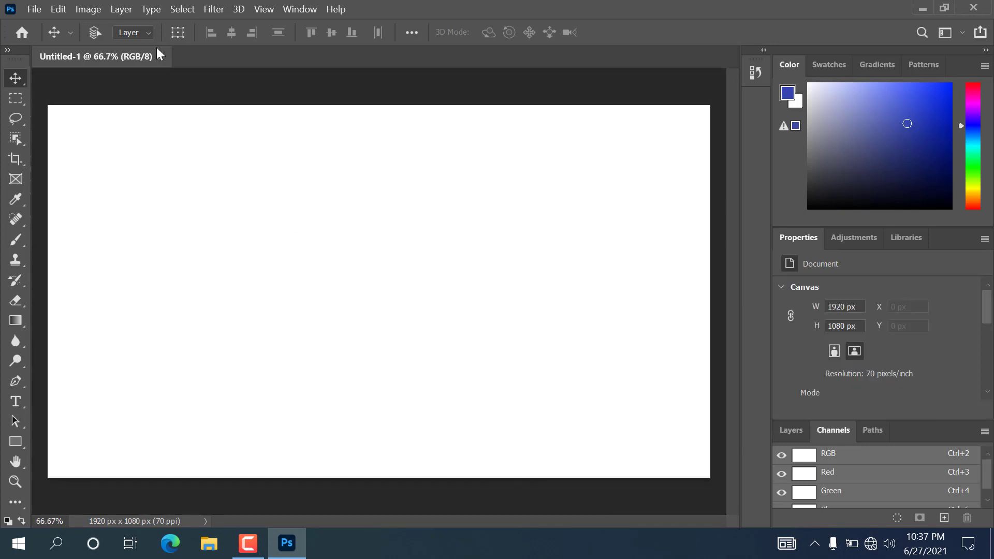
- Drag the 10582847 portrait photo from the desktop into Photoshop to open it
{"action": "left_click", "coordinate": [924, 7]}
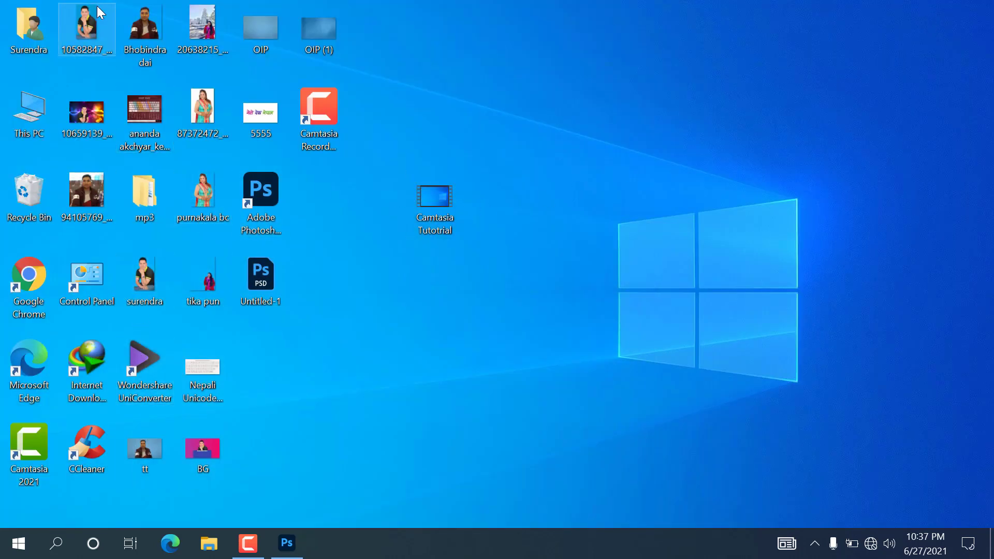
{"action": "left_click_drag", "start_coordinate": [93, 18], "coordinate": [274, 59]}
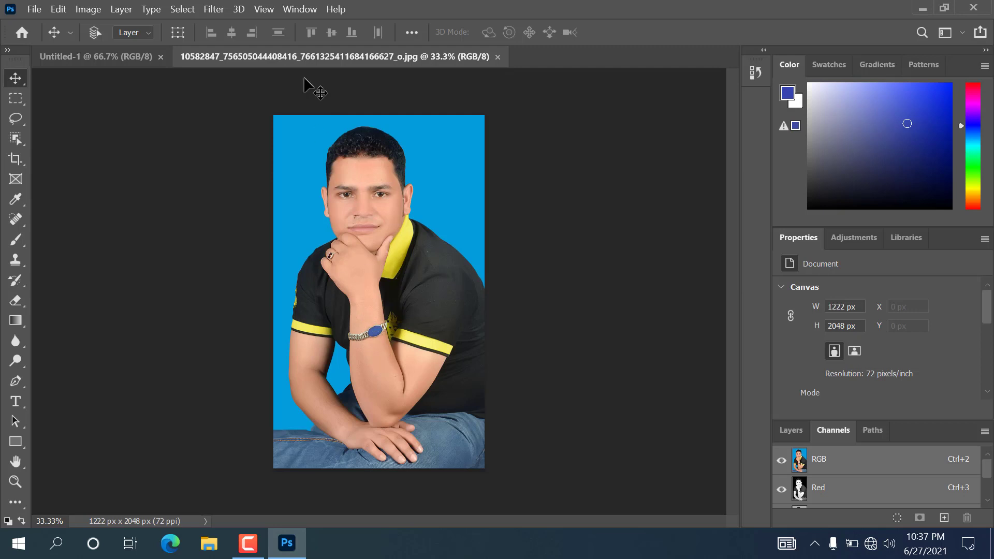
- Show the Quick actions list in Photoshop's help panel
{"action": "left_click", "coordinate": [333, 10]}
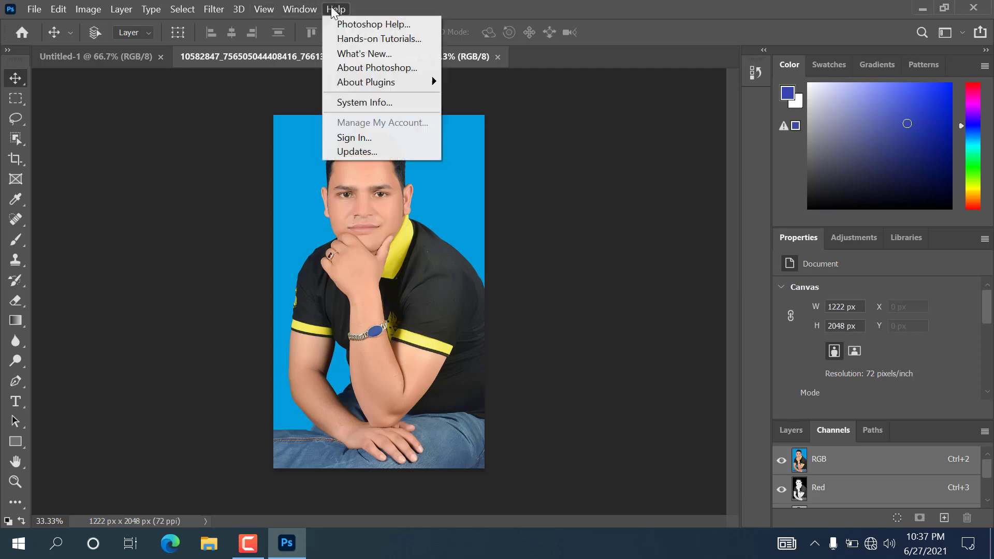
{"action": "left_click", "coordinate": [392, 23]}
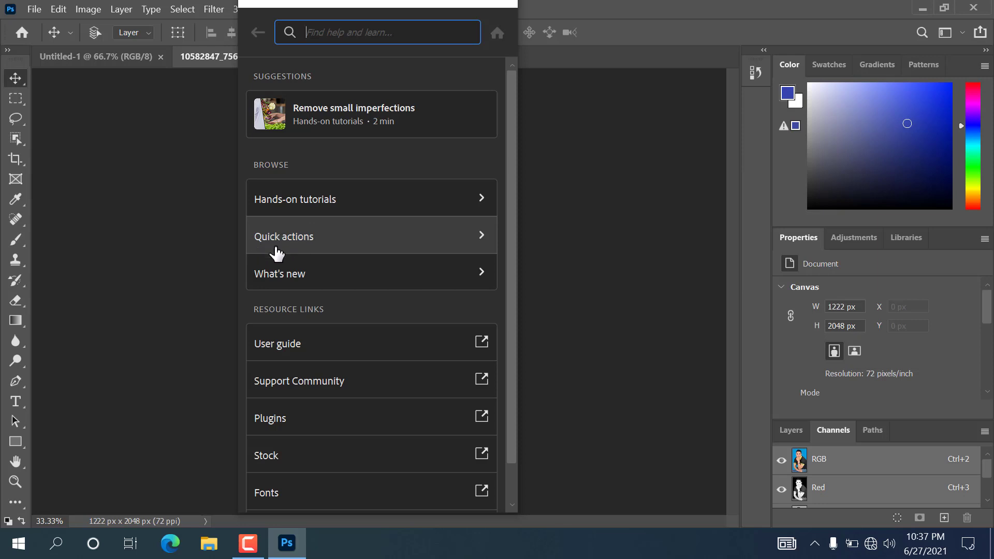
{"action": "left_click", "coordinate": [308, 248]}
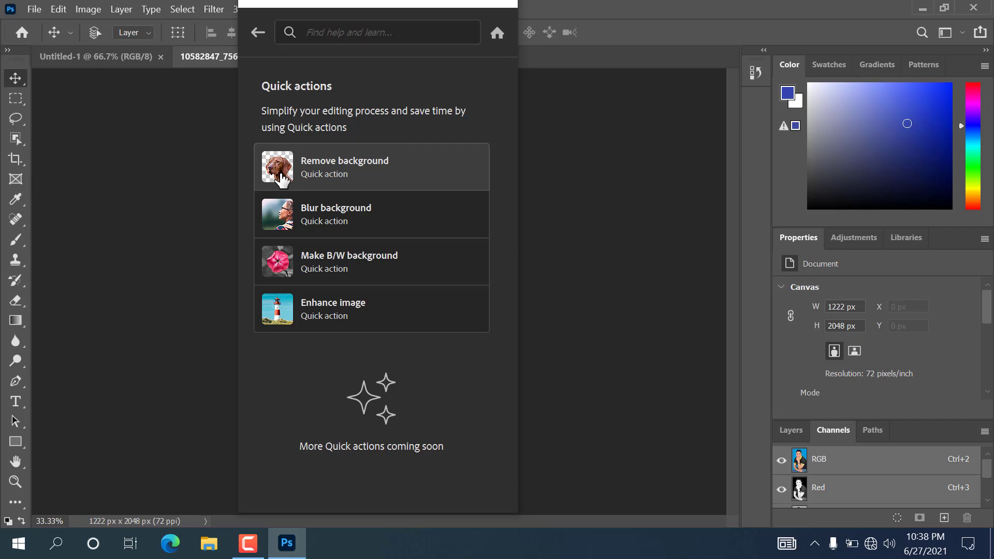
- Apply Remove background to the portrait, close the help panel, and return to Untitled-1
{"action": "left_click", "coordinate": [282, 180]}
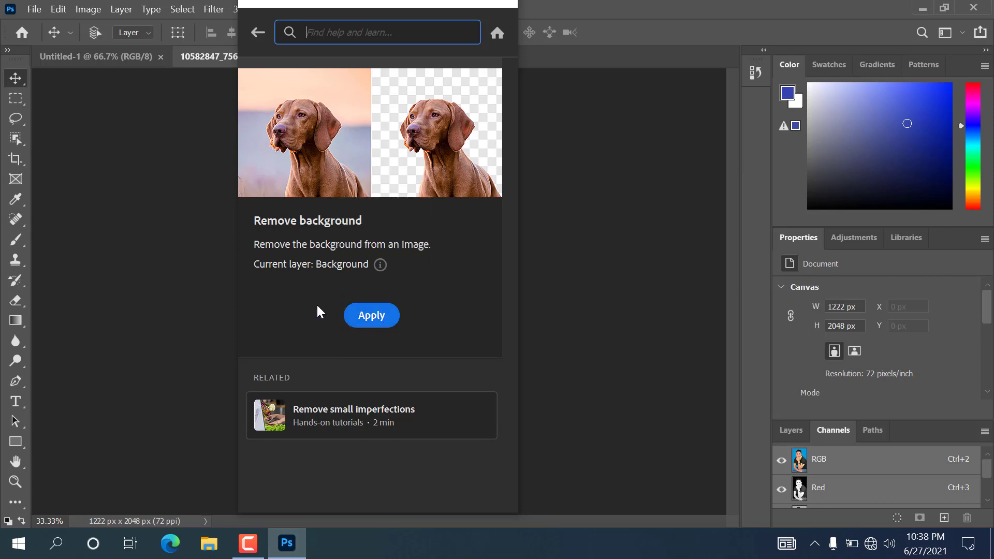
{"action": "left_click", "coordinate": [380, 320]}
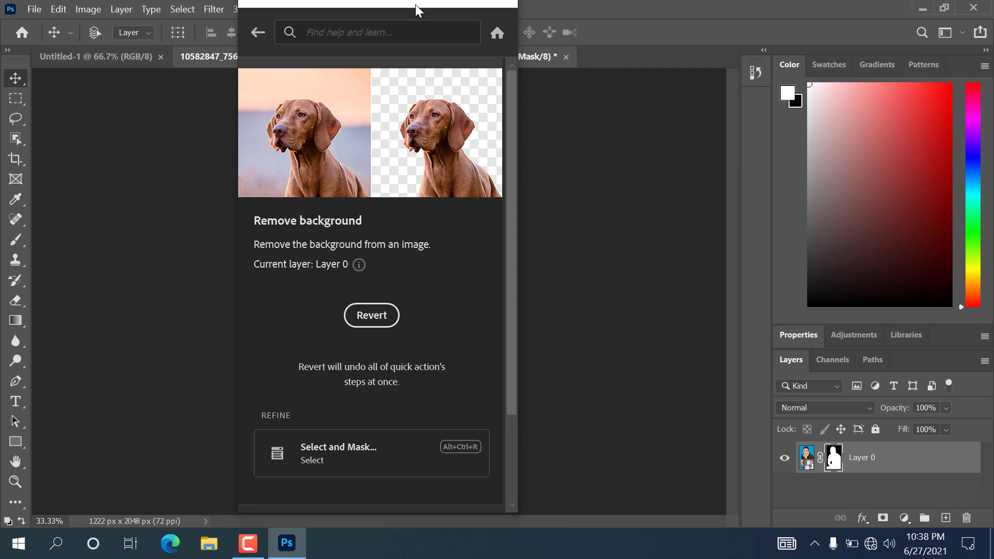
{"action": "left_click_drag", "start_coordinate": [415, 2], "coordinate": [427, 61]}
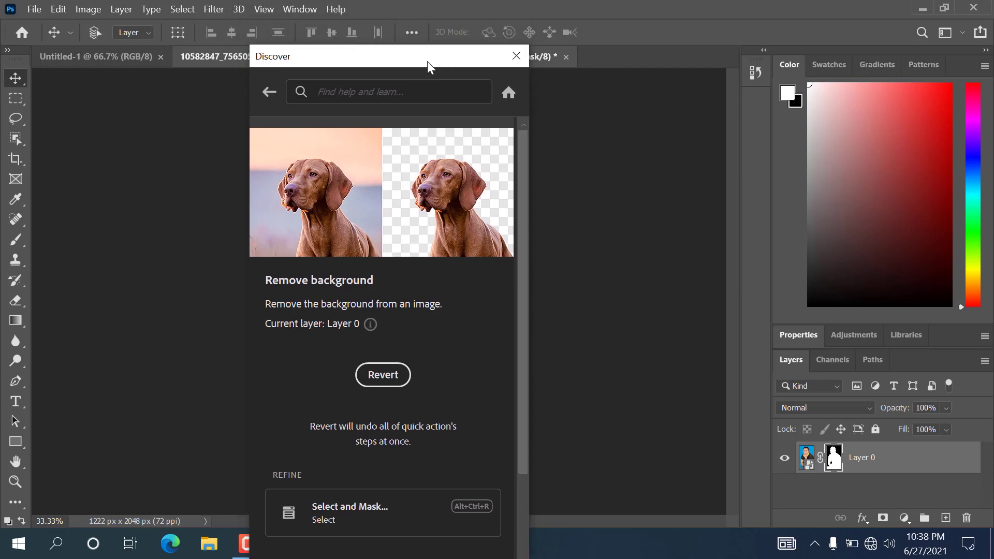
{"action": "left_click", "coordinate": [515, 55]}
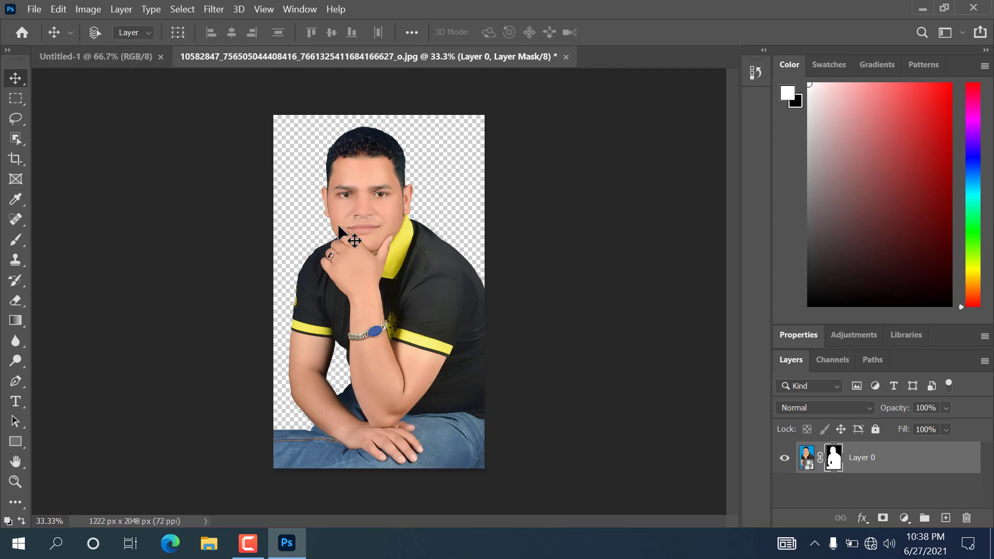
{"action": "left_click", "coordinate": [119, 55]}
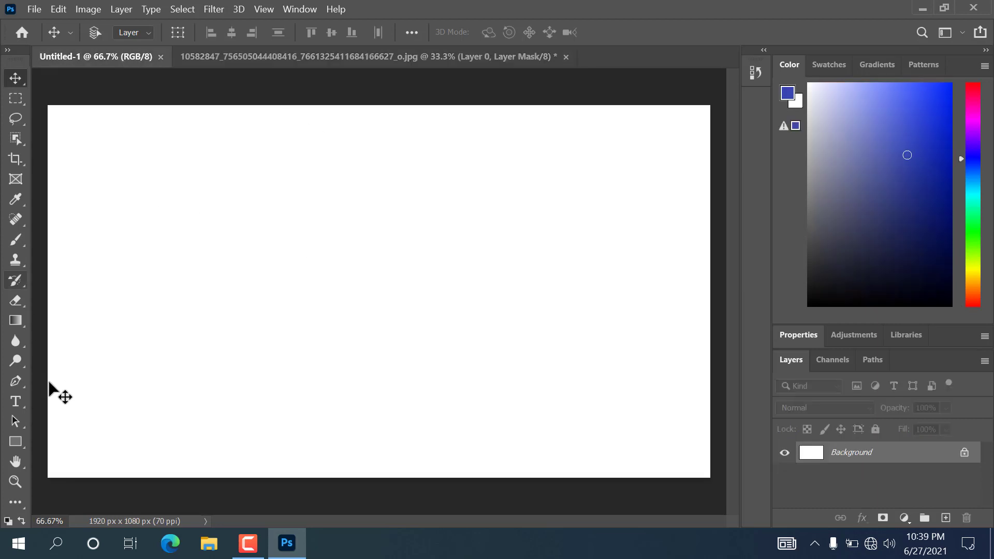
- Draw a left-to-right gradient across the canvas with the Gradient tool
{"action": "left_click", "coordinate": [19, 325]}
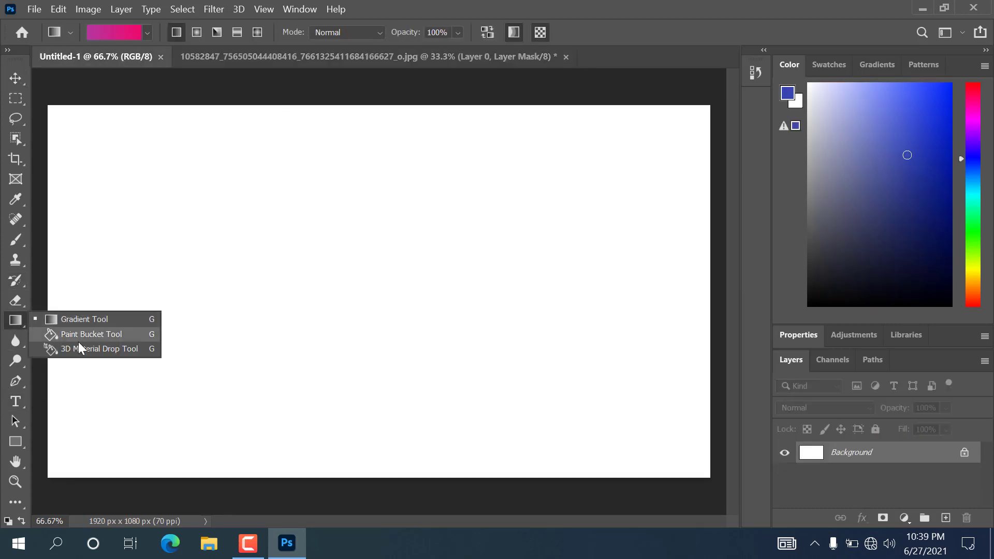
{"action": "left_click", "coordinate": [86, 321]}
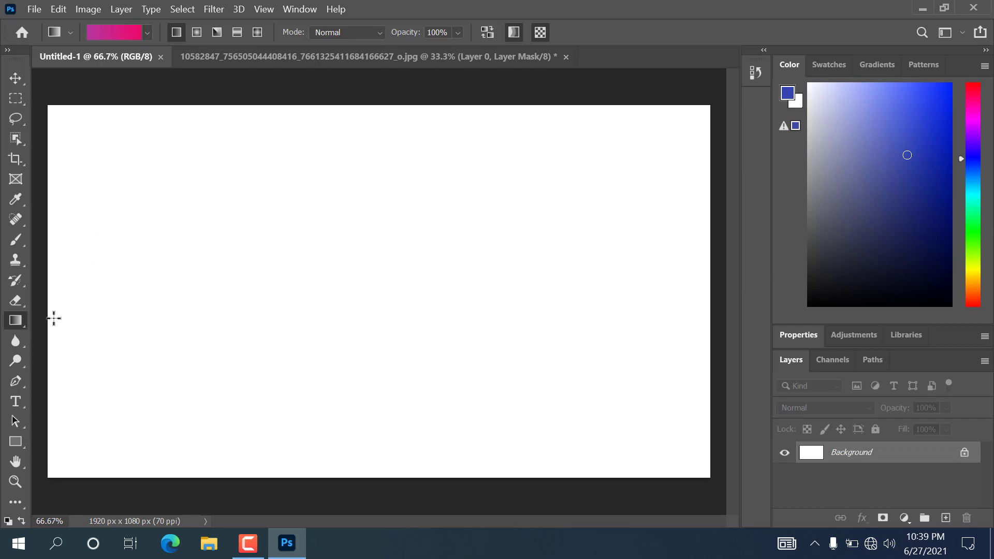
{"action": "left_click_drag", "start_coordinate": [47, 317], "coordinate": [656, 325]}
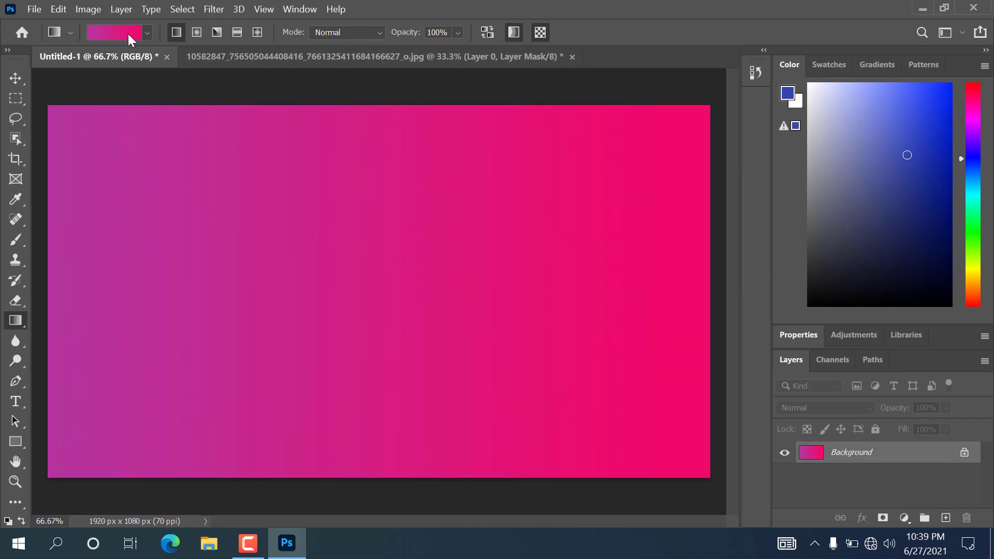
- Redraw the background with the orange-to-purple preset from the Reds gradient folder
{"action": "left_click", "coordinate": [148, 33]}
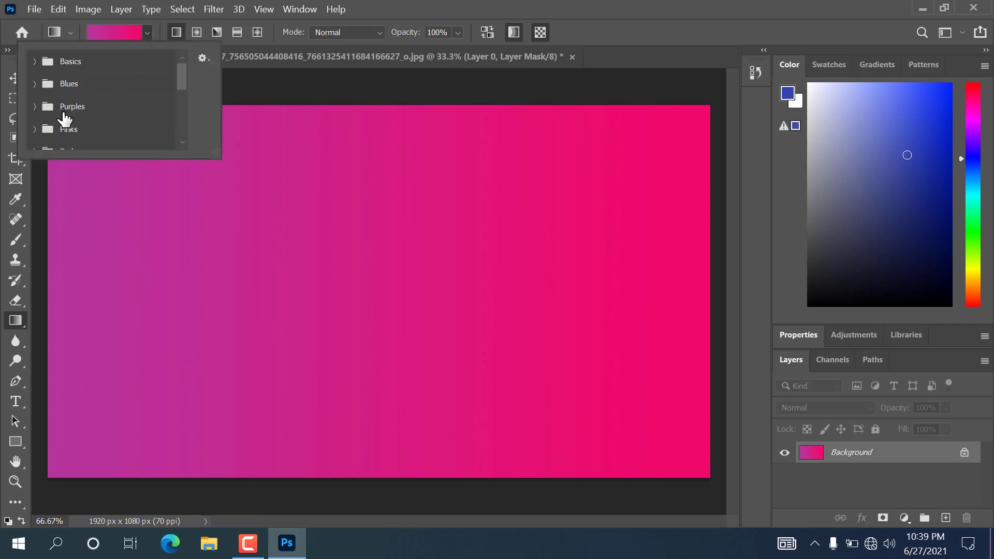
{"action": "scroll", "coordinate": [97, 110], "scroll_direction": "down", "scroll_amount": 1}
{"action": "scroll", "coordinate": [97, 110], "scroll_direction": "down", "scroll_amount": 1}
{"action": "left_click", "coordinate": [36, 114]}
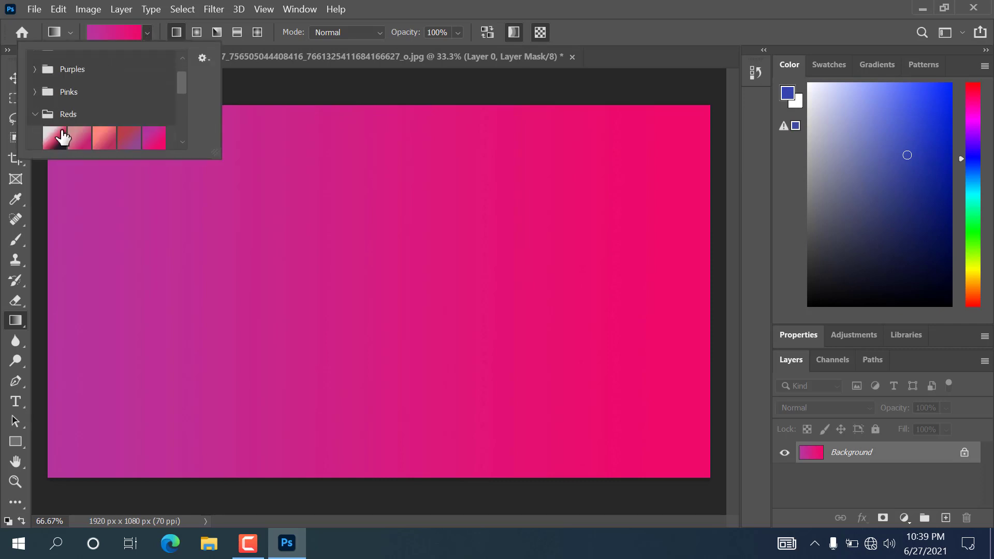
{"action": "scroll", "coordinate": [148, 138], "scroll_direction": "down", "scroll_amount": 1}
{"action": "left_click", "coordinate": [79, 114]}
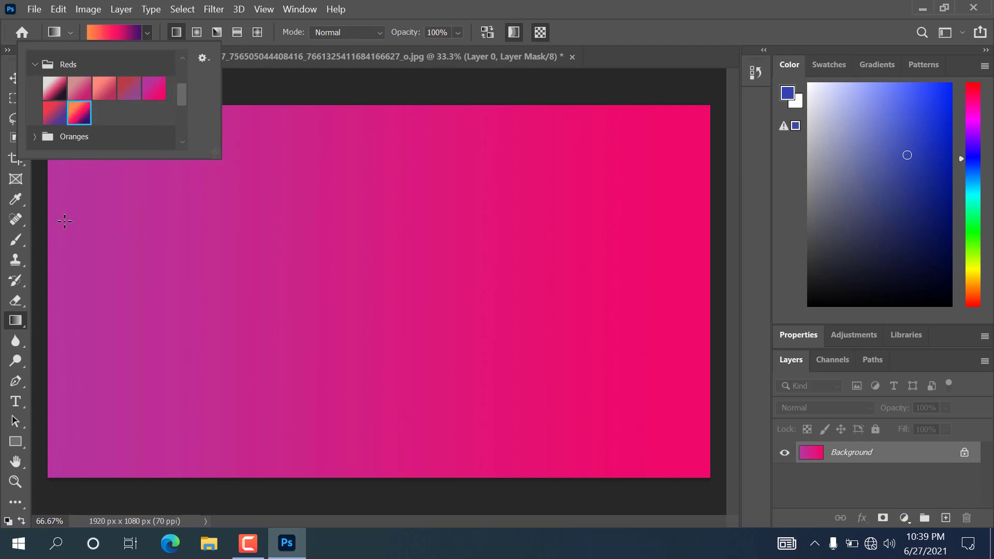
{"action": "left_click", "coordinate": [49, 296]}
{"action": "left_click_drag", "start_coordinate": [44, 284], "coordinate": [628, 288]}
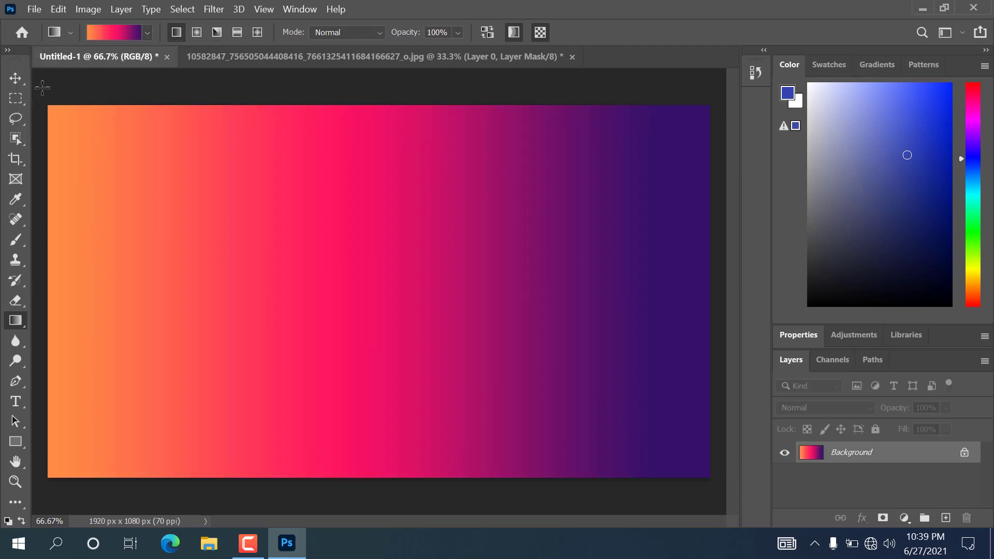
{"action": "left_click", "coordinate": [15, 78]}
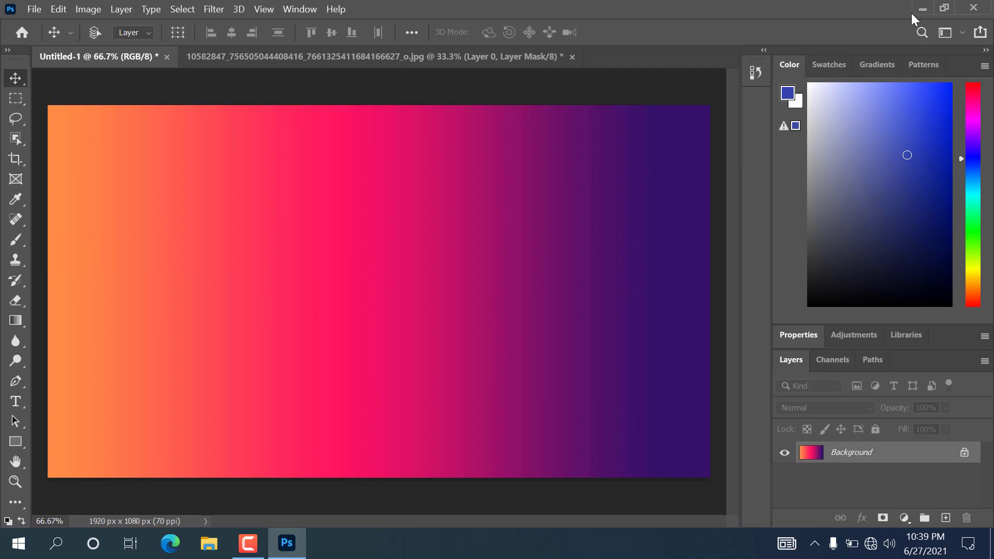
- Drag the cut-out portrait from its document into the gradient banner
{"action": "left_click", "coordinate": [492, 53]}
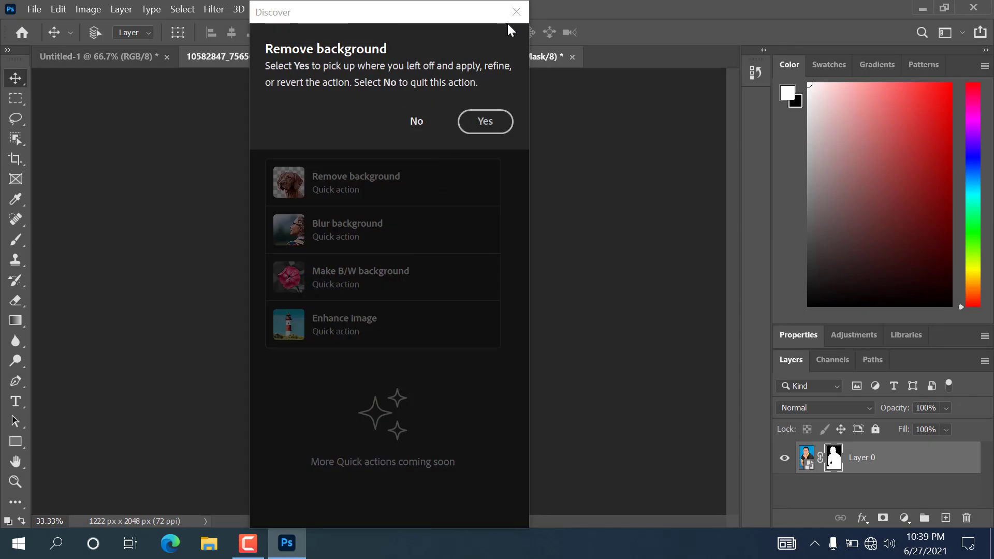
{"action": "left_click", "coordinate": [487, 115]}
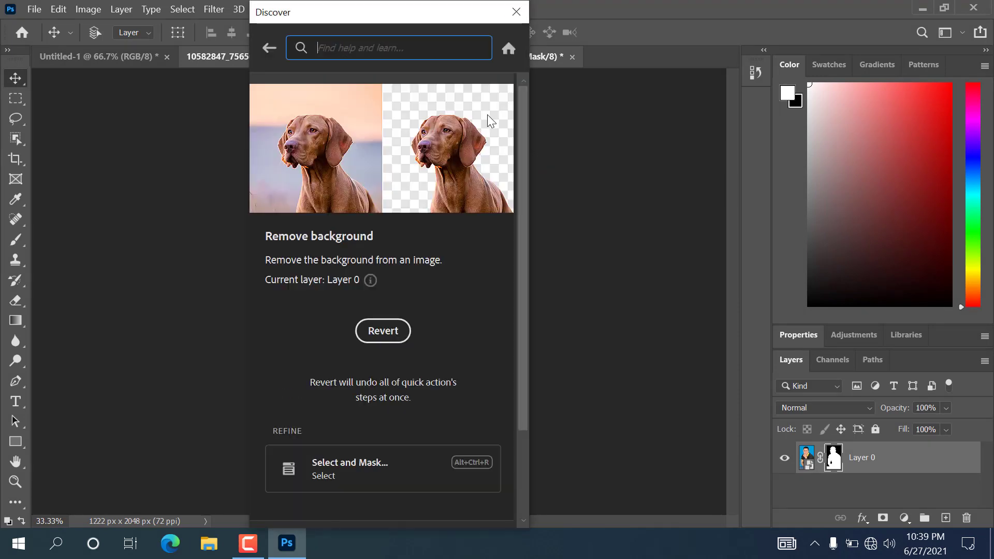
{"action": "left_click", "coordinate": [520, 12]}
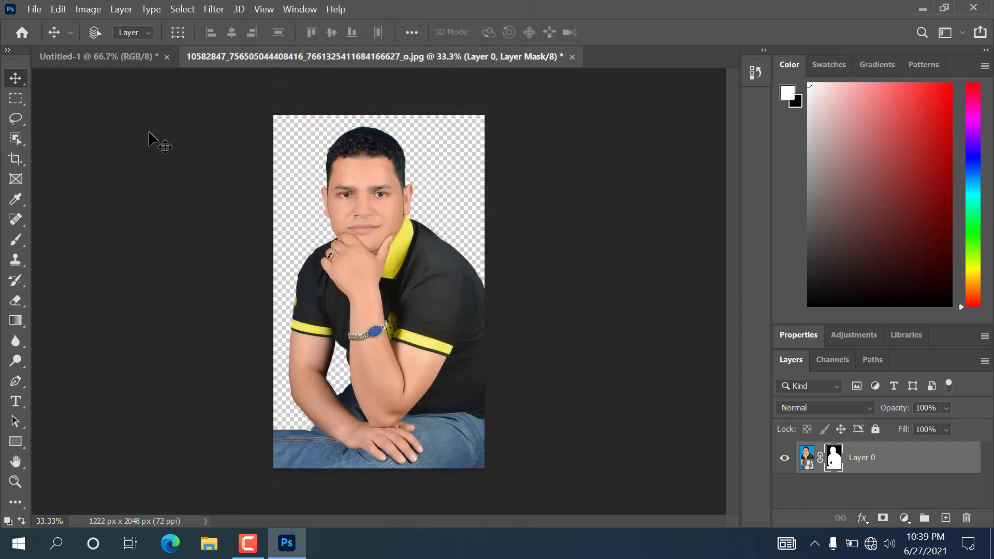
{"action": "left_click_drag", "start_coordinate": [379, 184], "coordinate": [140, 57]}
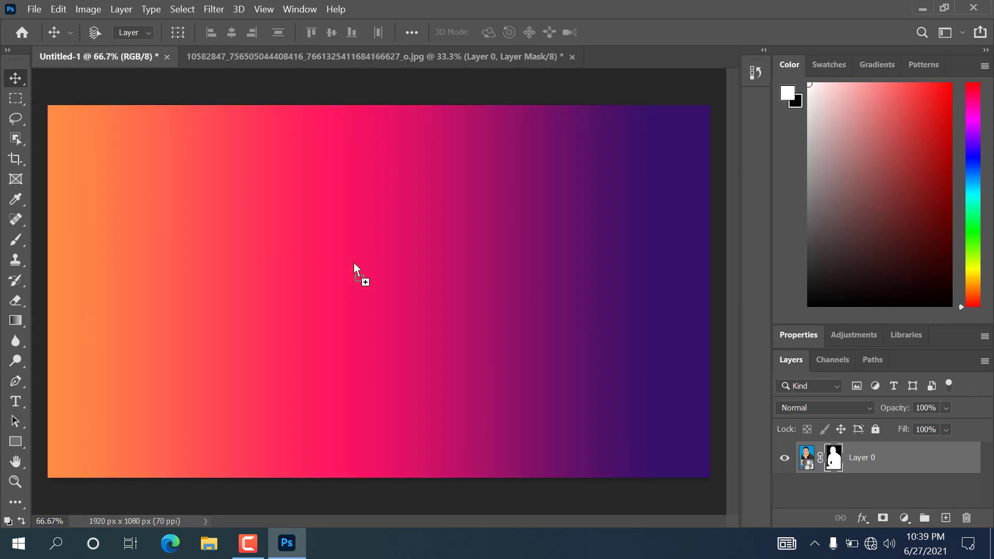
{"action": "left_click_drag", "start_coordinate": [354, 263], "coordinate": [354, 263]}
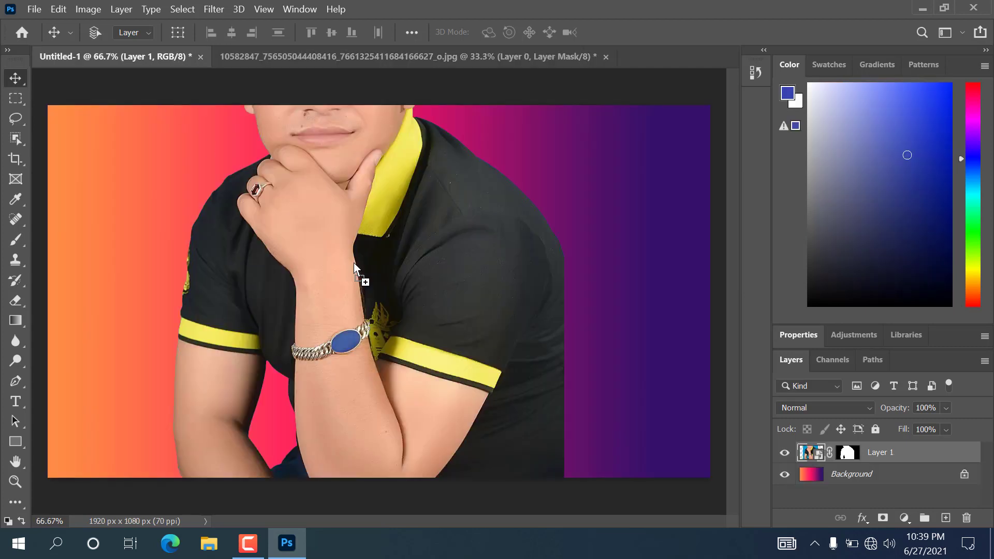
- Scale the portrait layer to 59.89% and position it at the banner's right
{"action": "key", "text": "ctrl+t"}
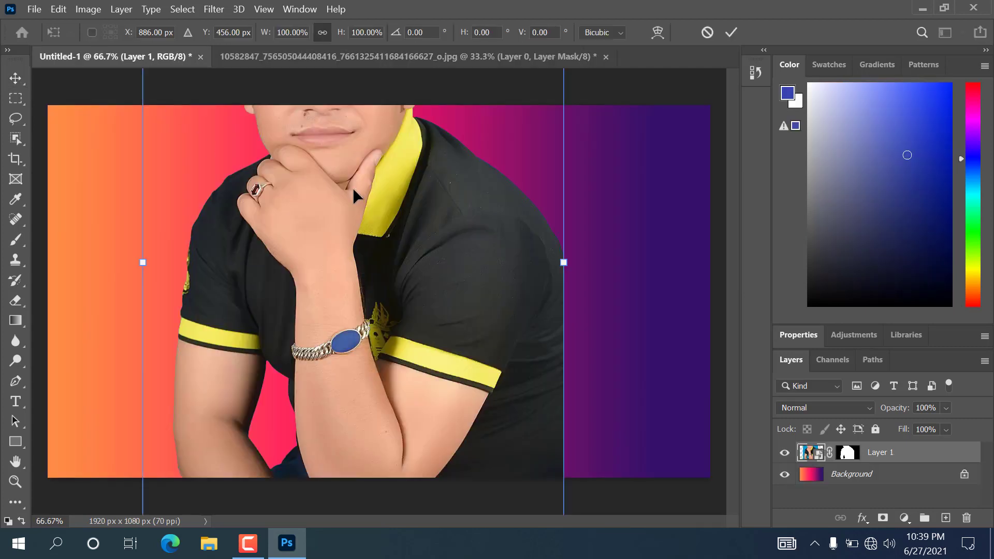
{"action": "left_click_drag", "start_coordinate": [378, 262], "coordinate": [383, 380]}
{"action": "left_click_drag", "start_coordinate": [369, 169], "coordinate": [365, 307]}
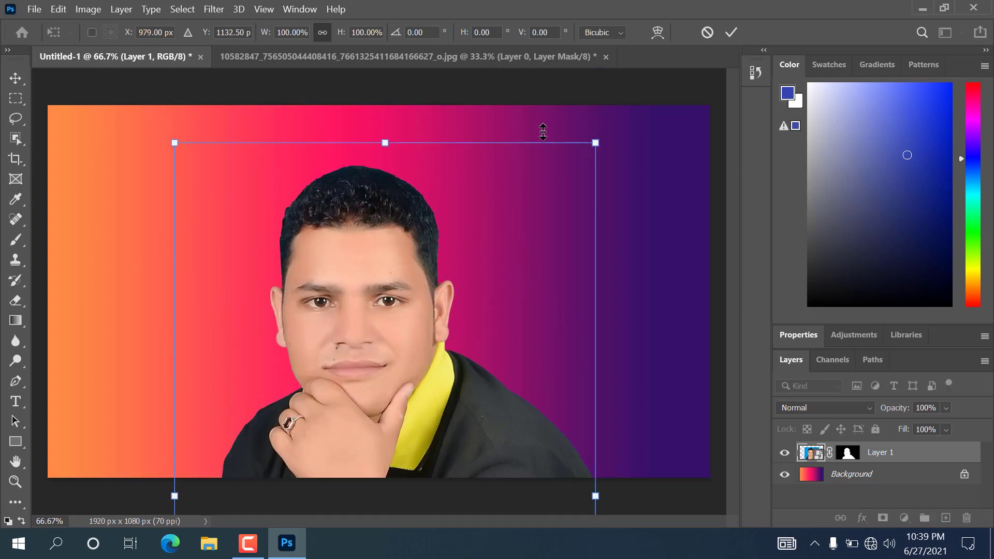
{"action": "left_click_drag", "start_coordinate": [595, 141], "coordinate": [528, 255]}
{"action": "left_click_drag", "start_coordinate": [412, 339], "coordinate": [454, 201]}
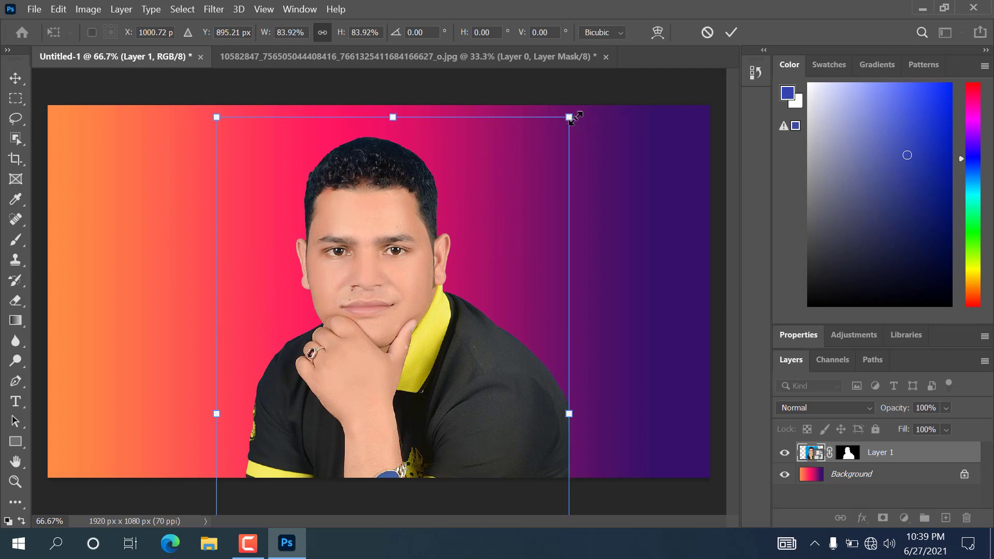
{"action": "left_click_drag", "start_coordinate": [569, 134], "coordinate": [511, 232]}
{"action": "left_click_drag", "start_coordinate": [482, 380], "coordinate": [486, 279]}
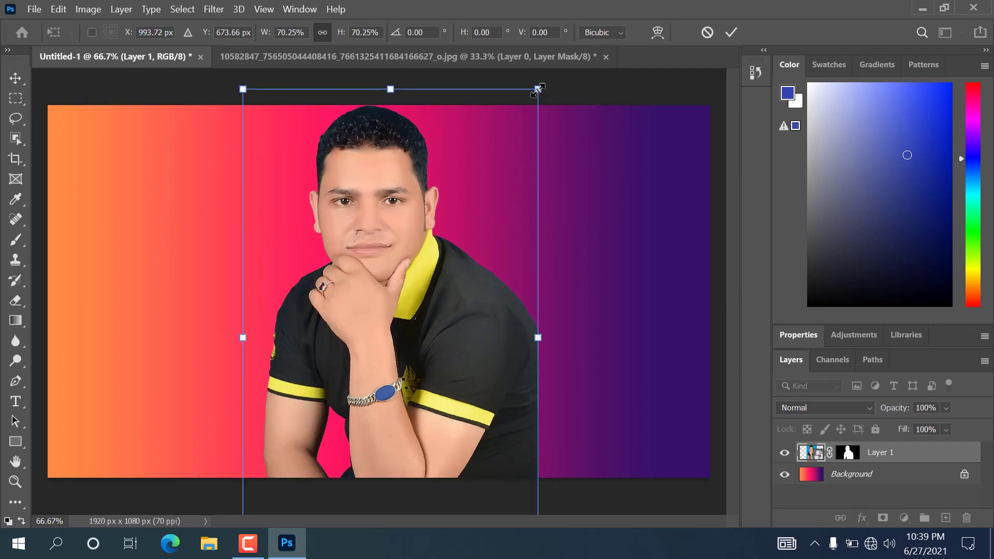
{"action": "left_click_drag", "start_coordinate": [539, 93], "coordinate": [527, 184]}
{"action": "left_click_drag", "start_coordinate": [449, 361], "coordinate": [607, 312]}
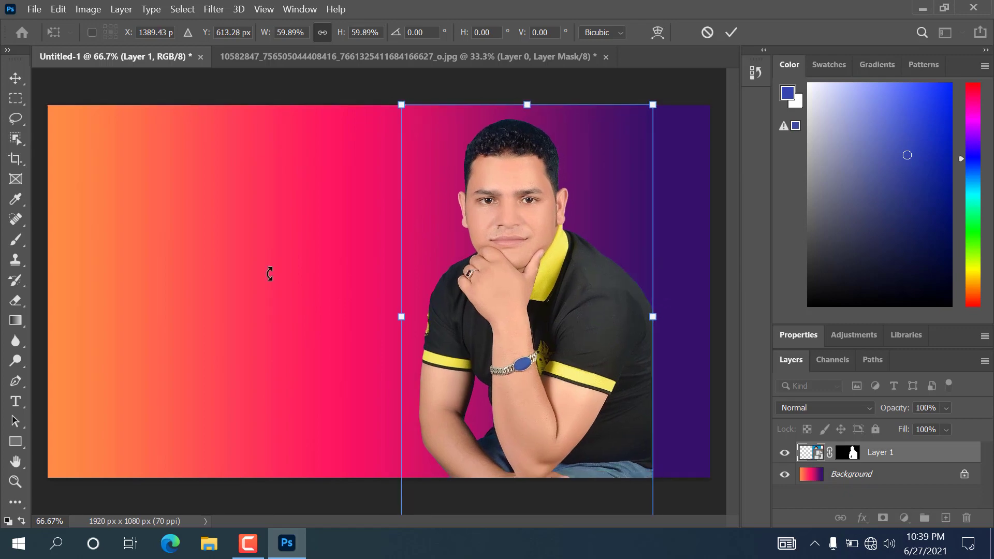
{"action": "left_click", "coordinate": [12, 79]}
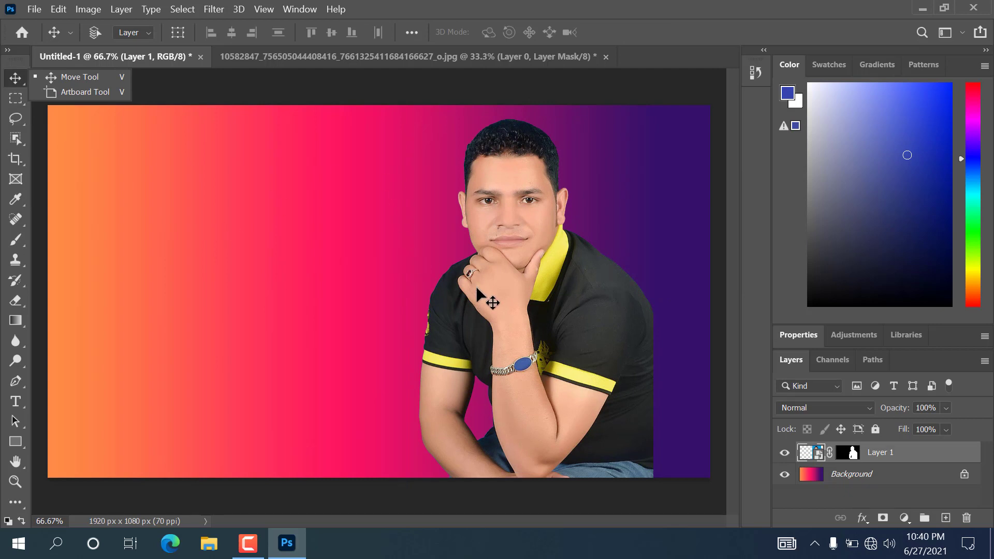
{"action": "left_click", "coordinate": [15, 407]}
- Start a MayaBlock text layer at the banner's left, typing and deleting test glyphs
{"action": "left_click", "coordinate": [15, 403]}
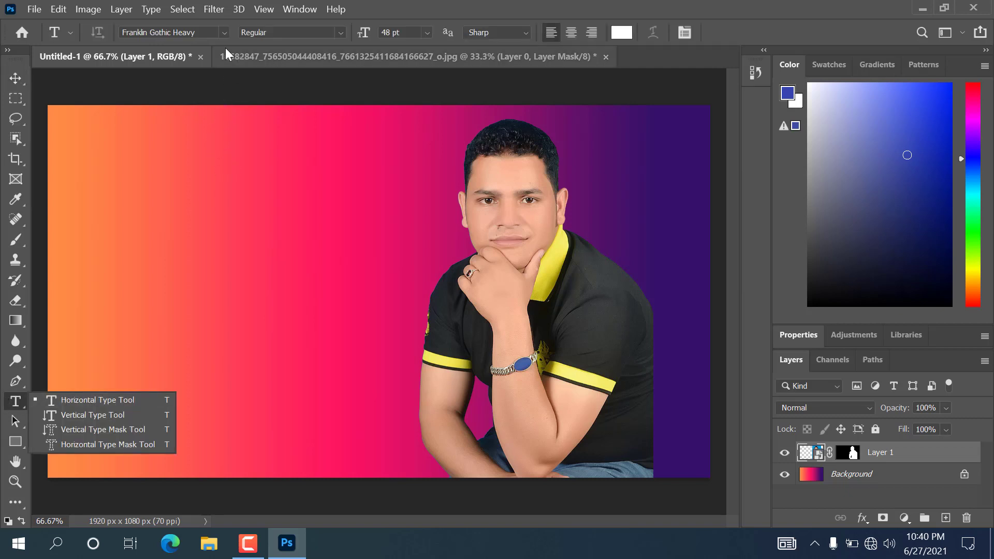
{"action": "left_click", "coordinate": [223, 32]}
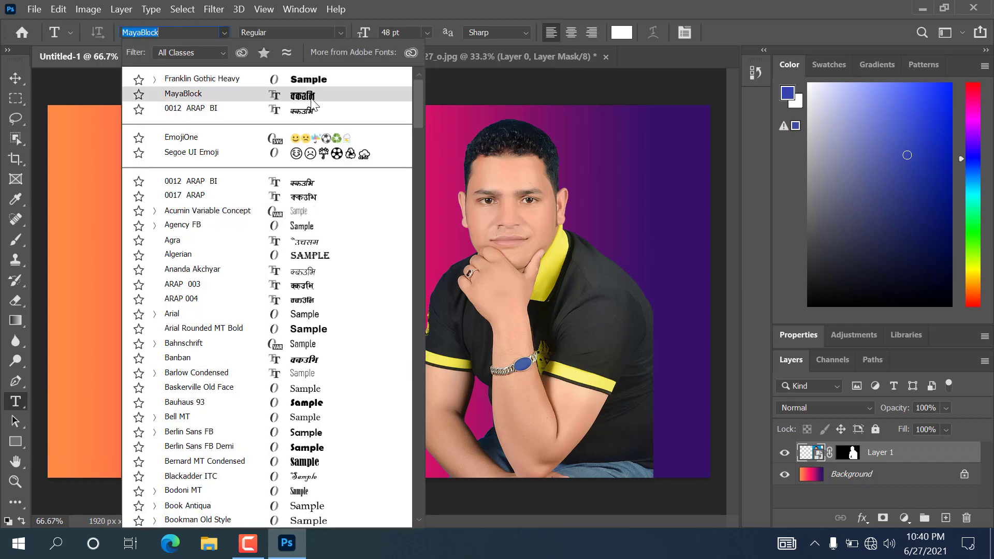
{"action": "left_click", "coordinate": [314, 98]}
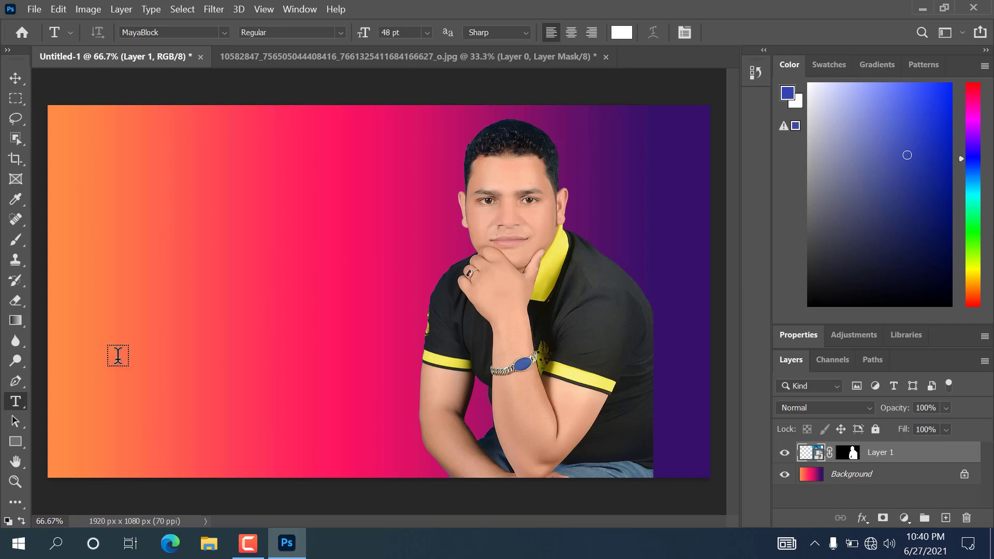
{"action": "left_click", "coordinate": [138, 291]}
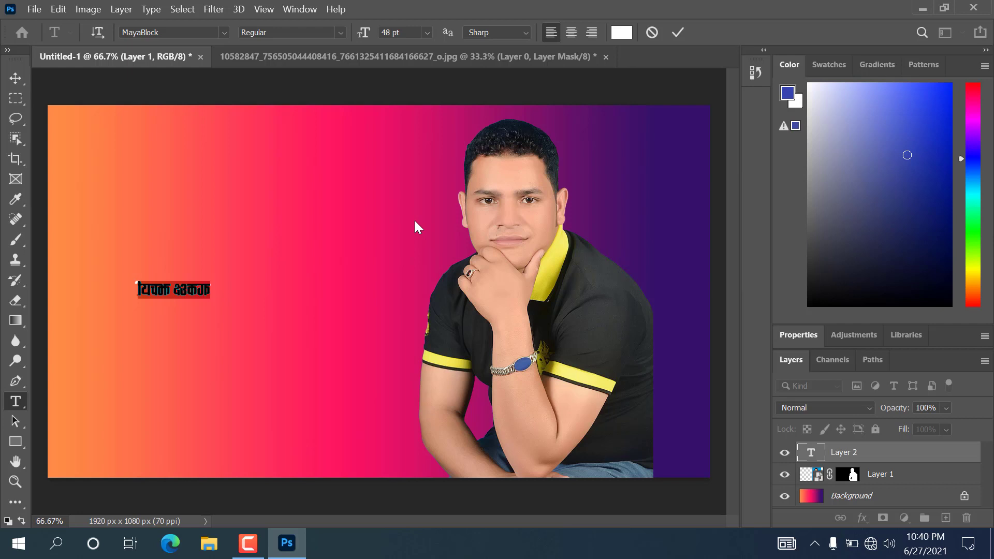
{"action": "type", "text": "u"}
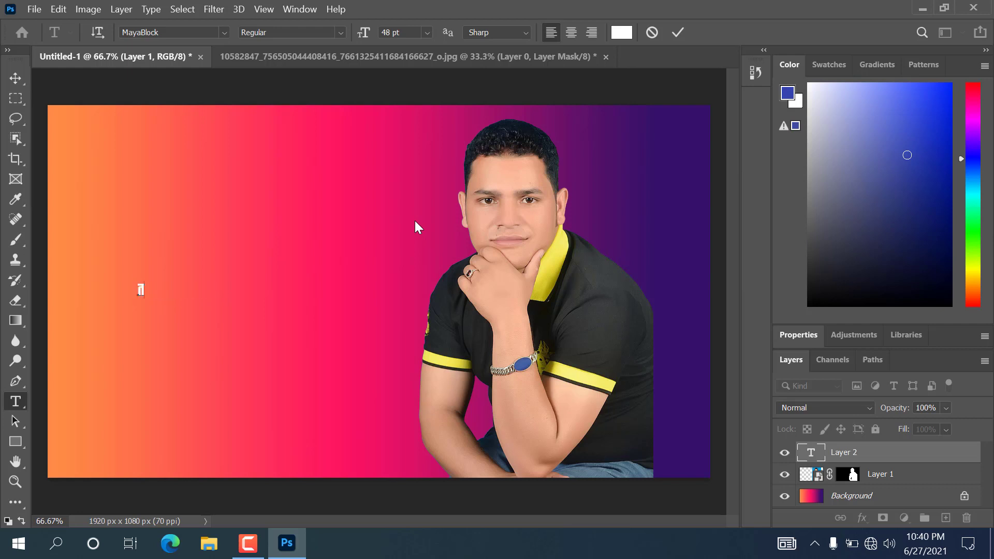
{"action": "key", "text": "BackSpace"}
{"action": "type", "text": "rn"}
{"action": "type", "text": "df"}
{"action": "key", "text": "BackSpace"}
{"action": "key", "text": "BackSpace"}
{"action": "key", "text": "BackSpace"}
{"action": "key", "text": "BackSpace"}
- Type 'MY YOUTUBE CANNEL' / 'BAGLUNG TECH' in Arial Rounded MT Bold and commit it
{"action": "left_click", "coordinate": [219, 29]}
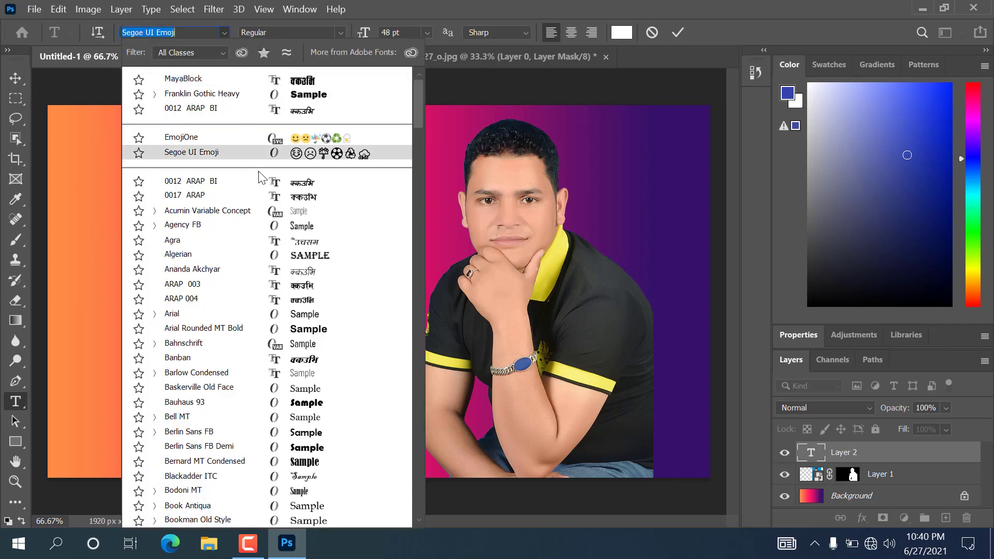
{"action": "left_click", "coordinate": [317, 331]}
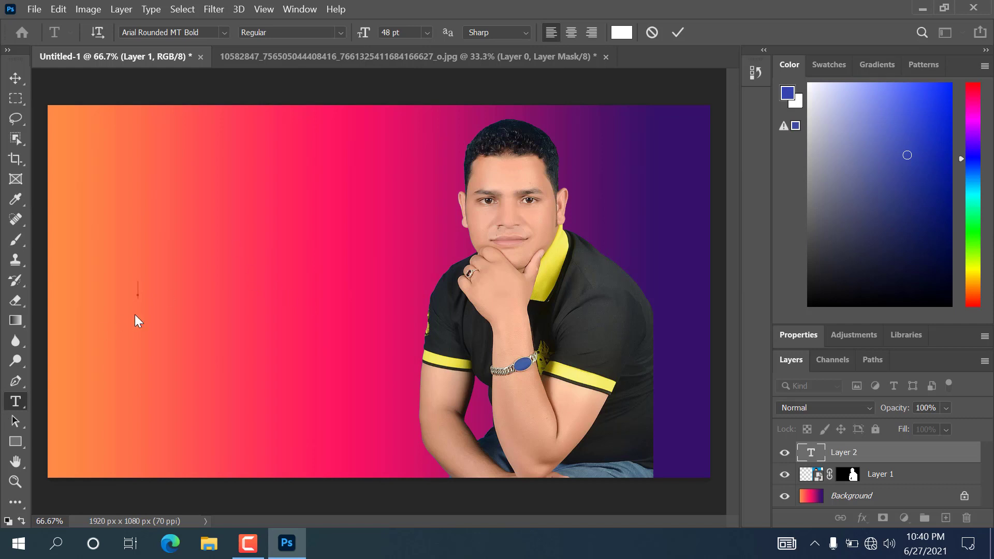
{"action": "type", "text": "a"}
{"action": "key", "text": "BackSpace"}
{"action": "type", "text": "MY YOU"}
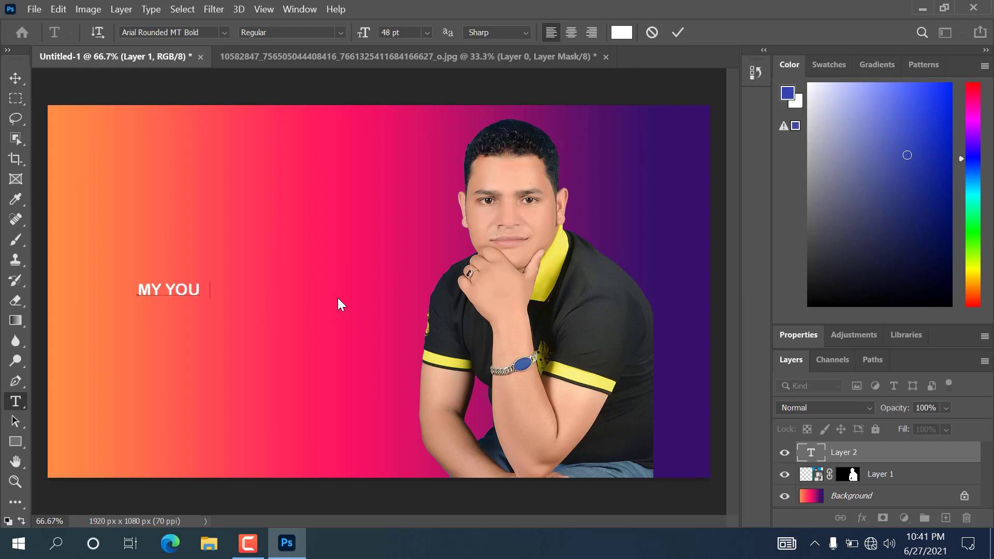
{"action": "type", "text": "T UBE CA"}
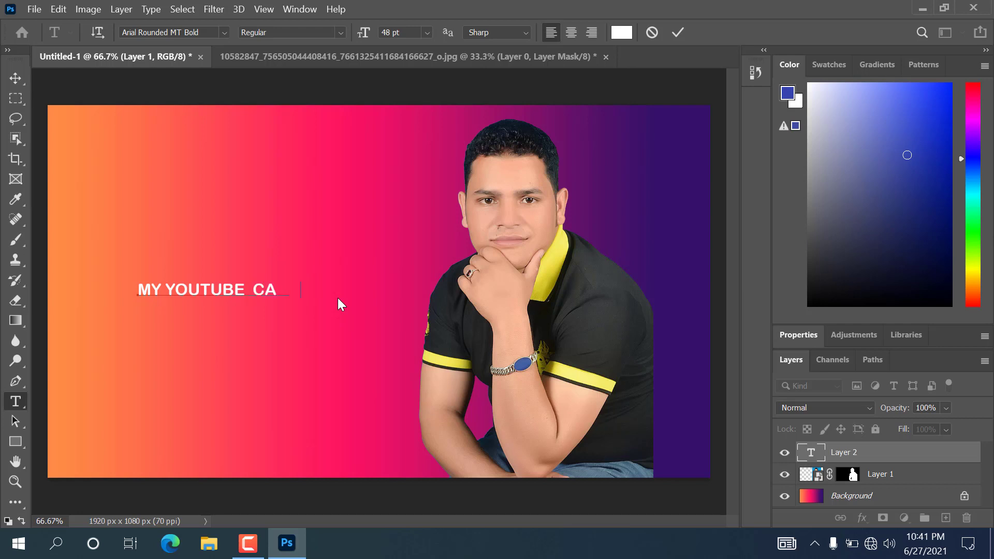
{"action": "type", "text": "NNEL"}
{"action": "type", "text": "BAG"}
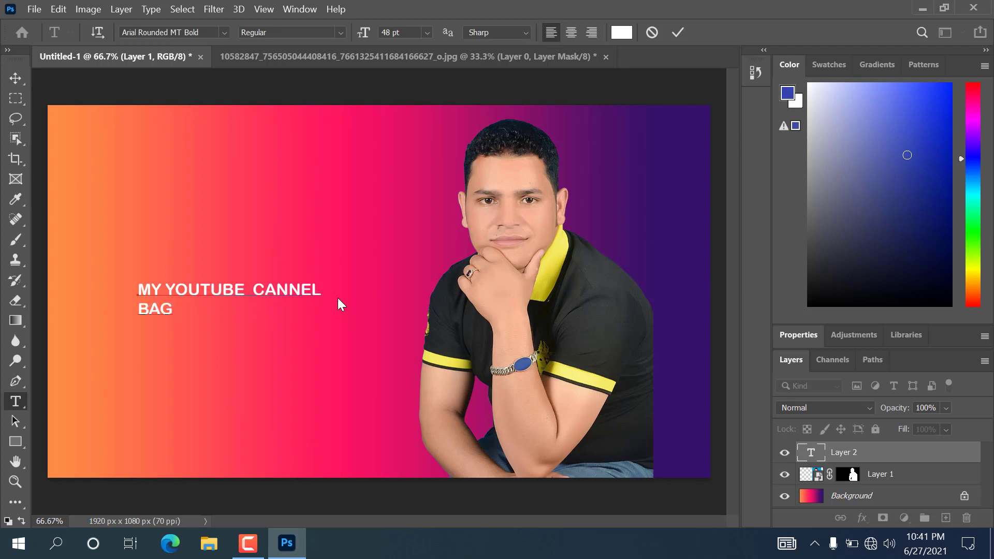
{"action": "type", "text": "LUNG TE"}
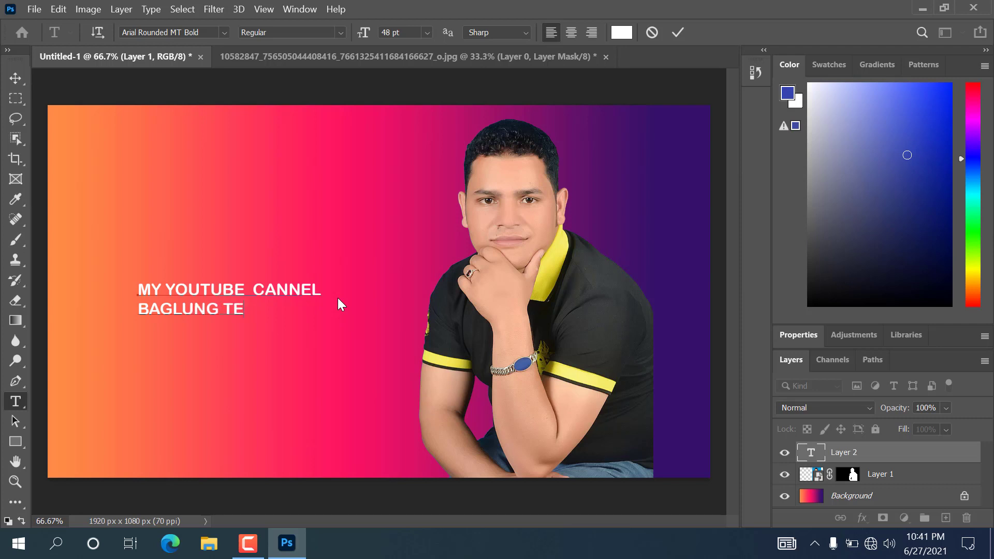
{"action": "type", "text": "CH"}
{"action": "left_click", "coordinate": [15, 82]}
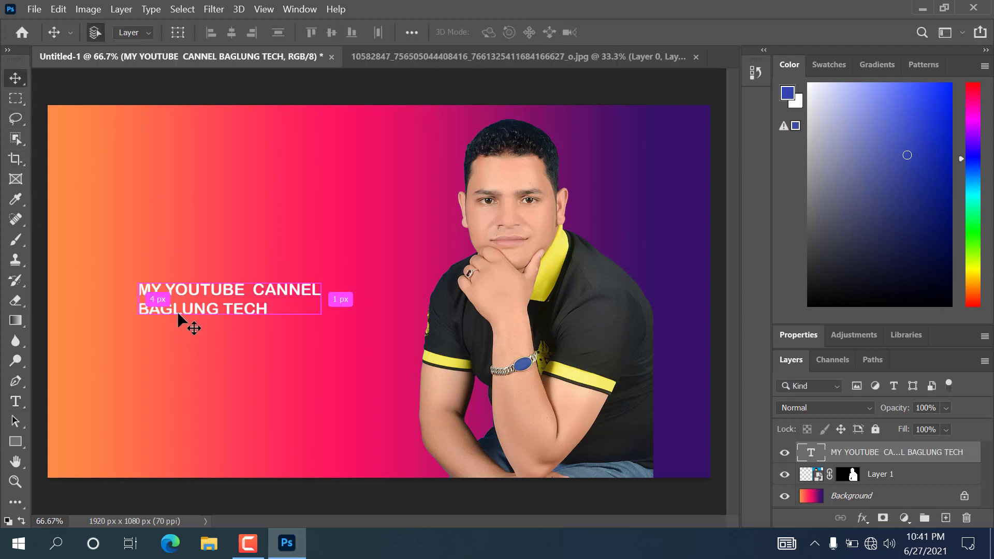
- Scale the headline text to 164.41% and shift it toward the left edge
{"action": "key", "text": "ctrl+t"}
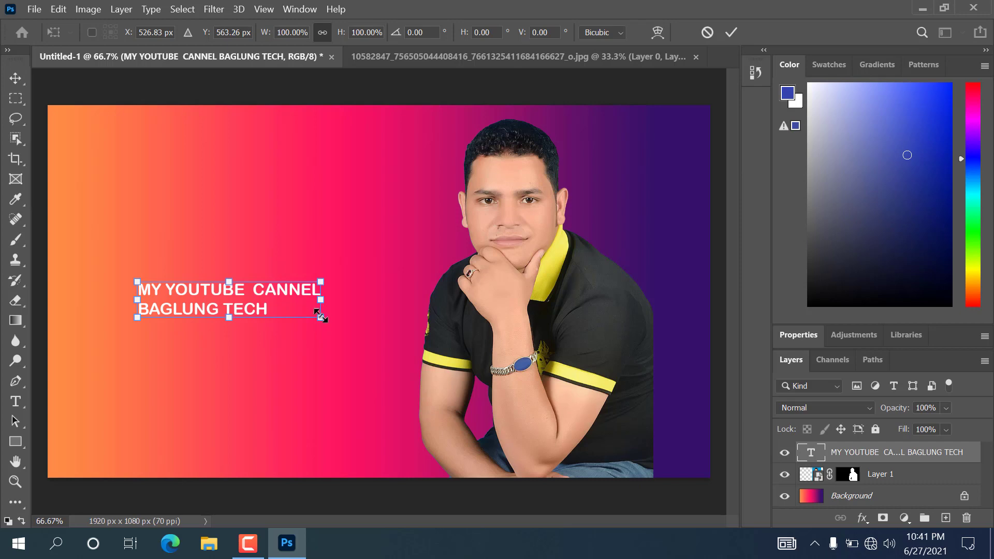
{"action": "left_click_drag", "start_coordinate": [321, 318], "coordinate": [408, 354]}
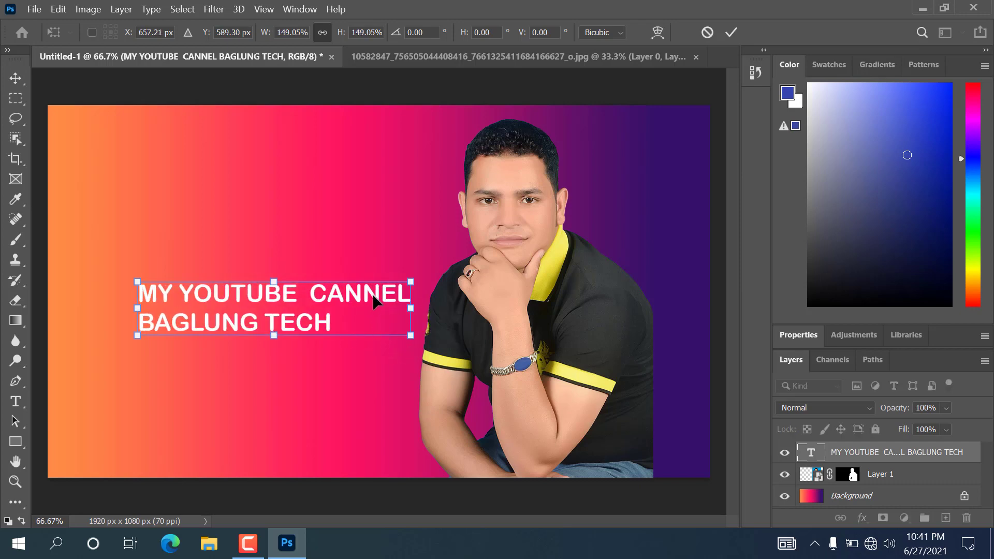
{"action": "left_click_drag", "start_coordinate": [373, 294], "coordinate": [317, 295]}
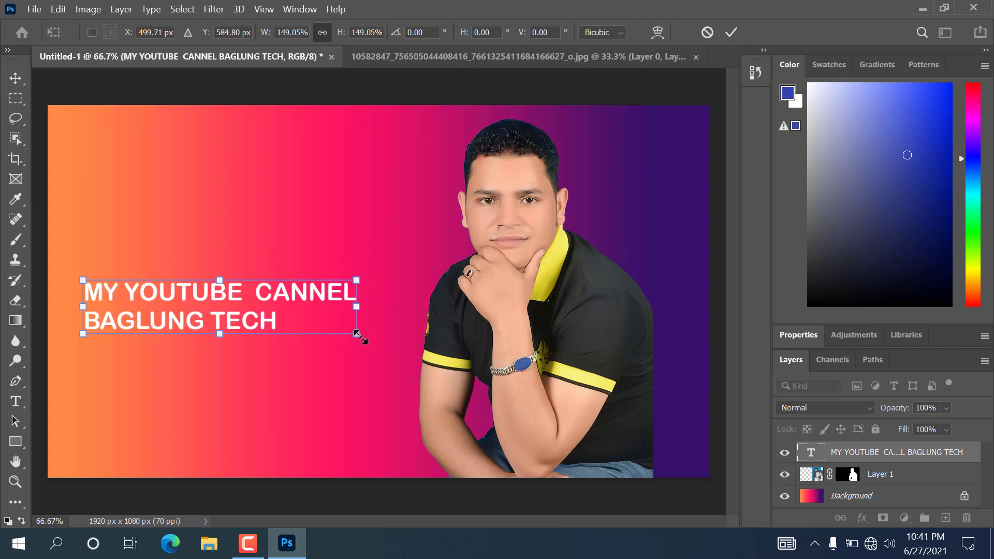
{"action": "left_click_drag", "start_coordinate": [354, 334], "coordinate": [384, 338]}
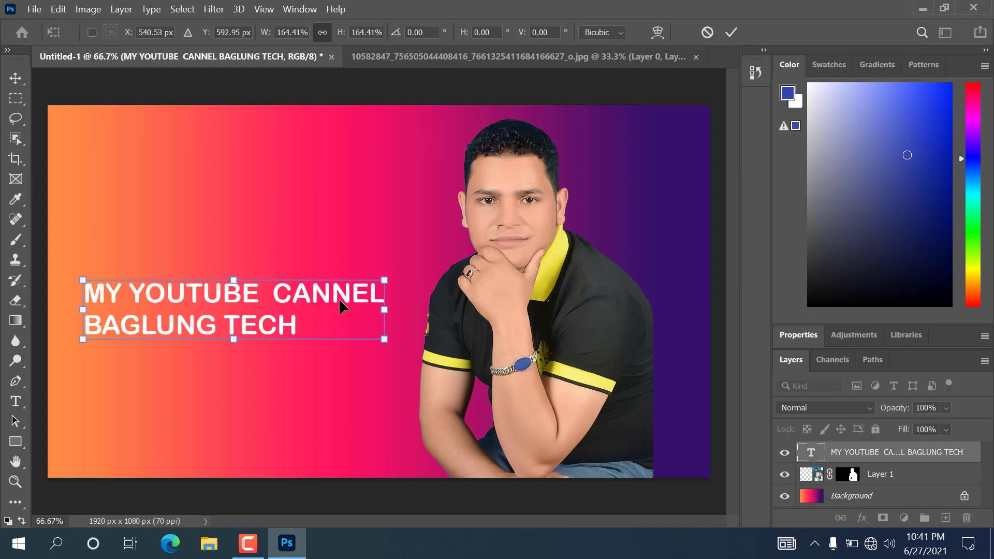
{"action": "left_click_drag", "start_coordinate": [342, 291], "coordinate": [346, 289]}
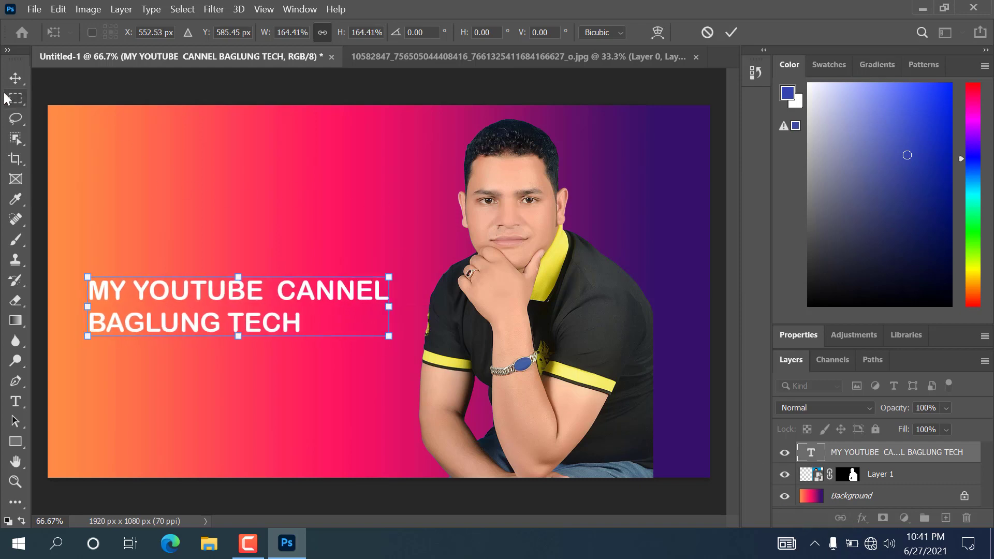
{"action": "left_click", "coordinate": [15, 79]}
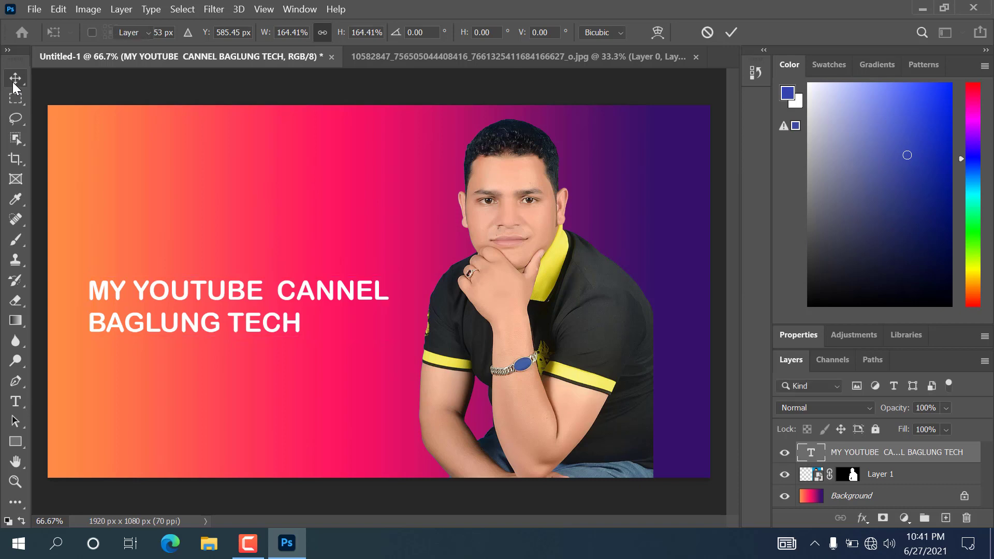
- Add a blue 4 px outside Stroke to the headline layer
{"action": "left_click", "coordinate": [862, 519]}
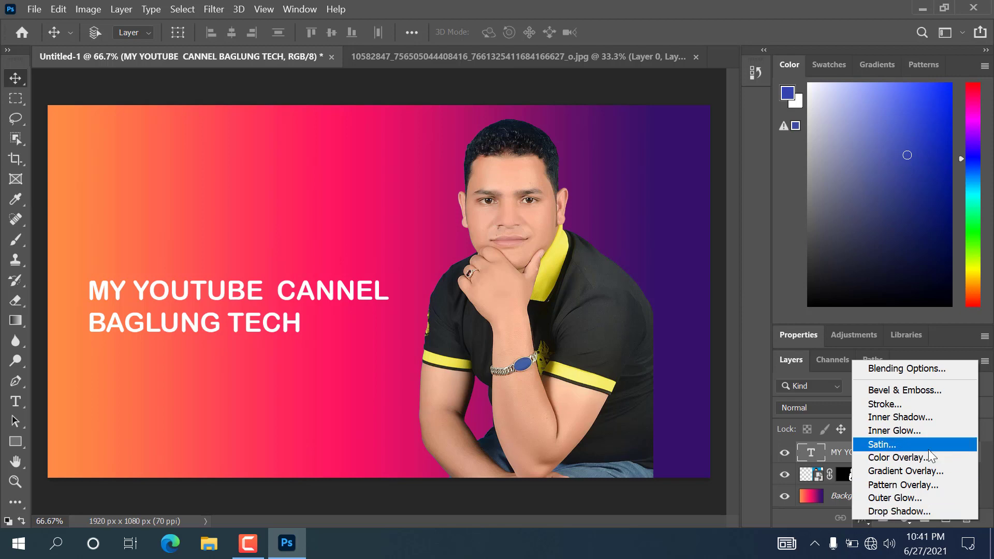
{"action": "left_click", "coordinate": [906, 405]}
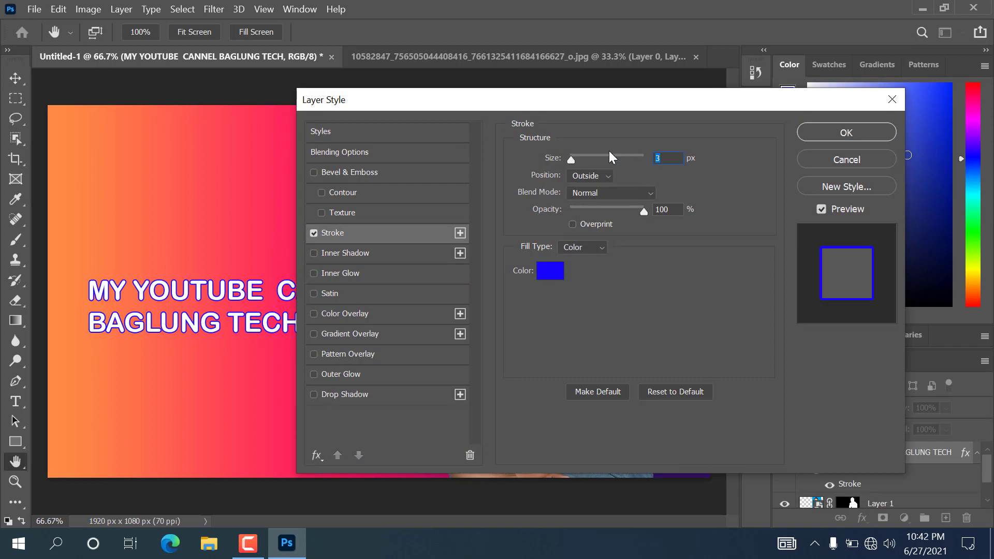
{"action": "left_click", "coordinate": [558, 275]}
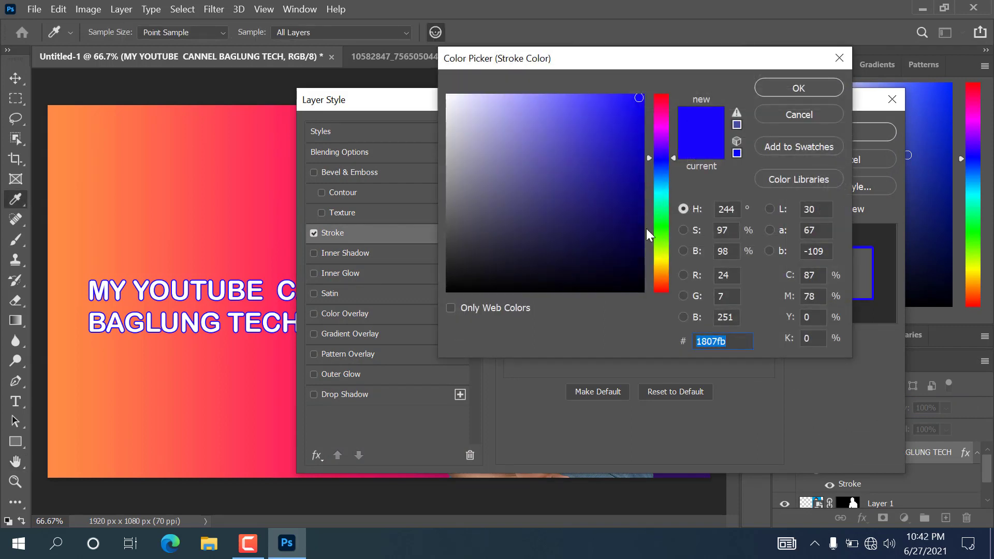
{"action": "left_click", "coordinate": [665, 246]}
{"action": "left_click_drag", "start_coordinate": [613, 155], "coordinate": [643, 112]}
{"action": "left_click_drag", "start_coordinate": [655, 161], "coordinate": [672, 93]}
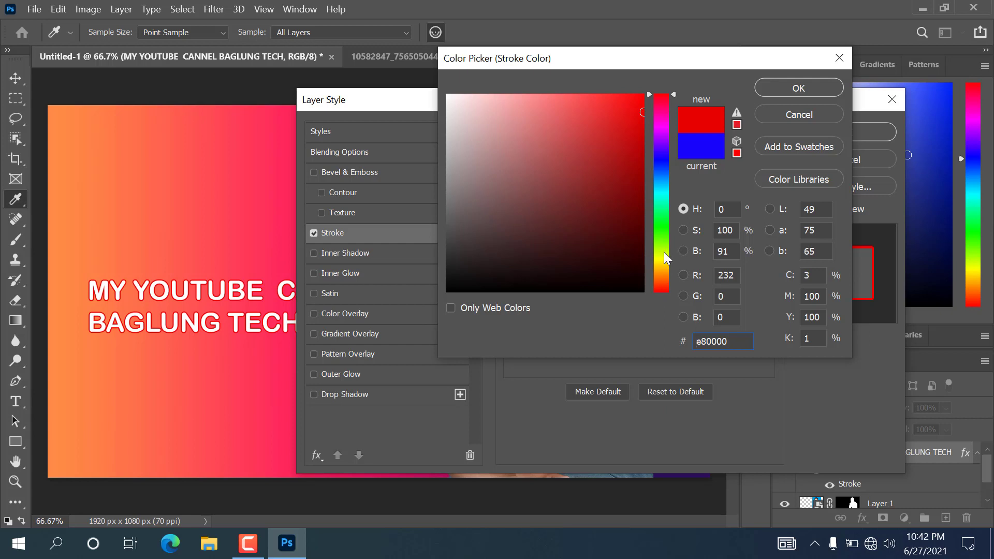
{"action": "left_click", "coordinate": [661, 188]}
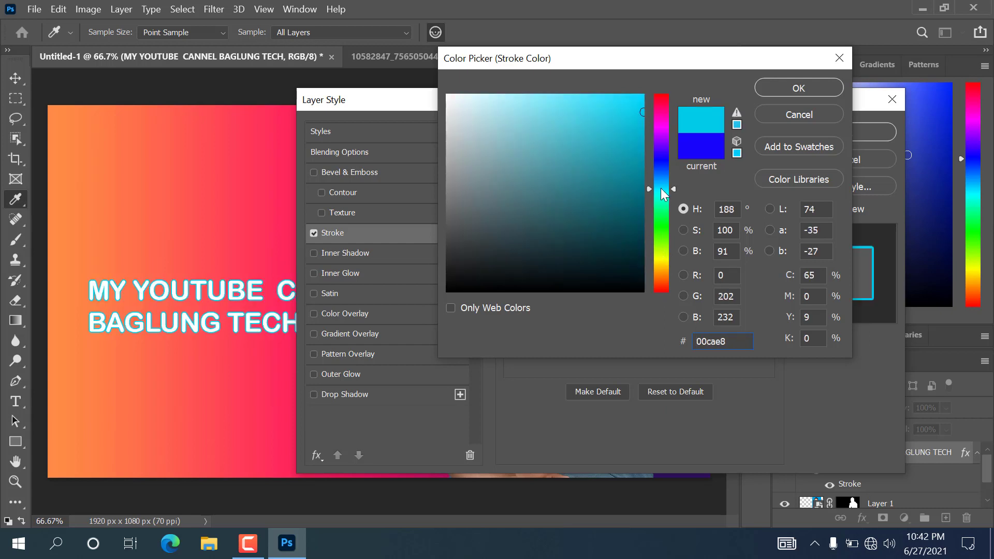
{"action": "left_click", "coordinate": [666, 159]}
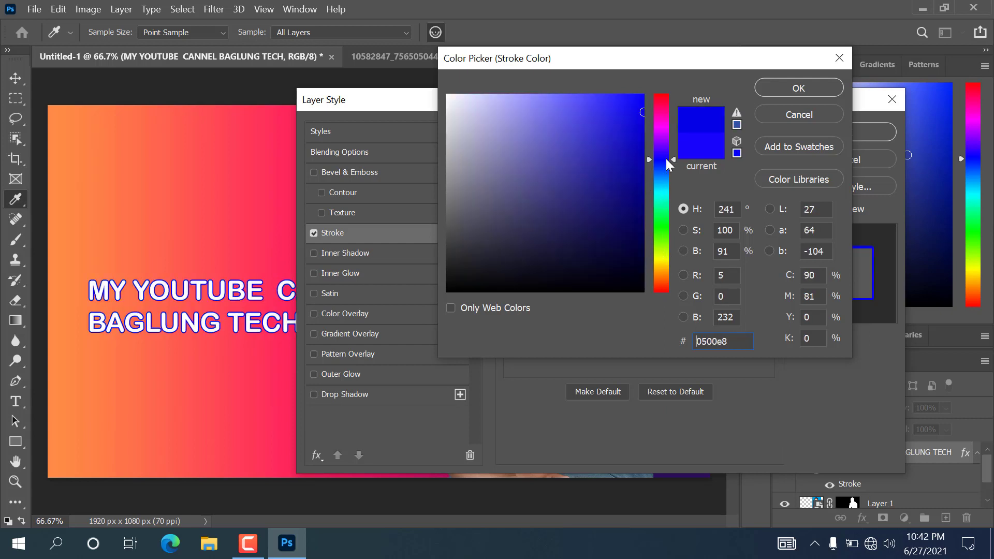
{"action": "left_click", "coordinate": [797, 90]}
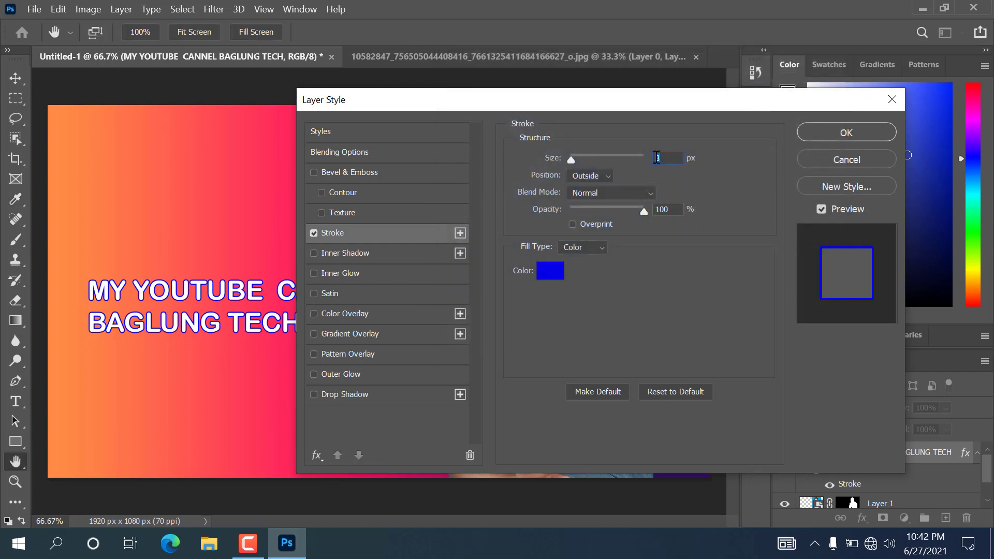
{"action": "type", "text": "4"}
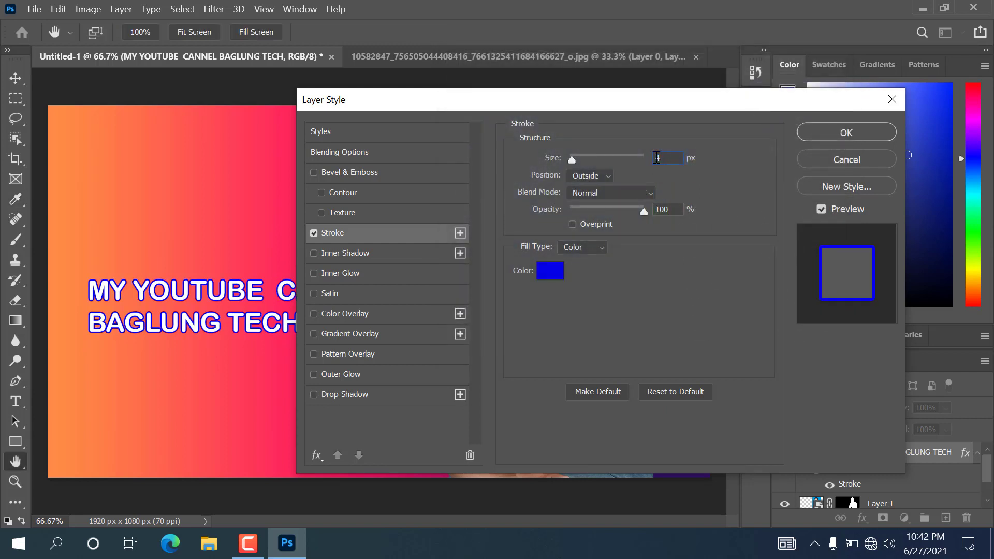
{"action": "left_click", "coordinate": [606, 176]}
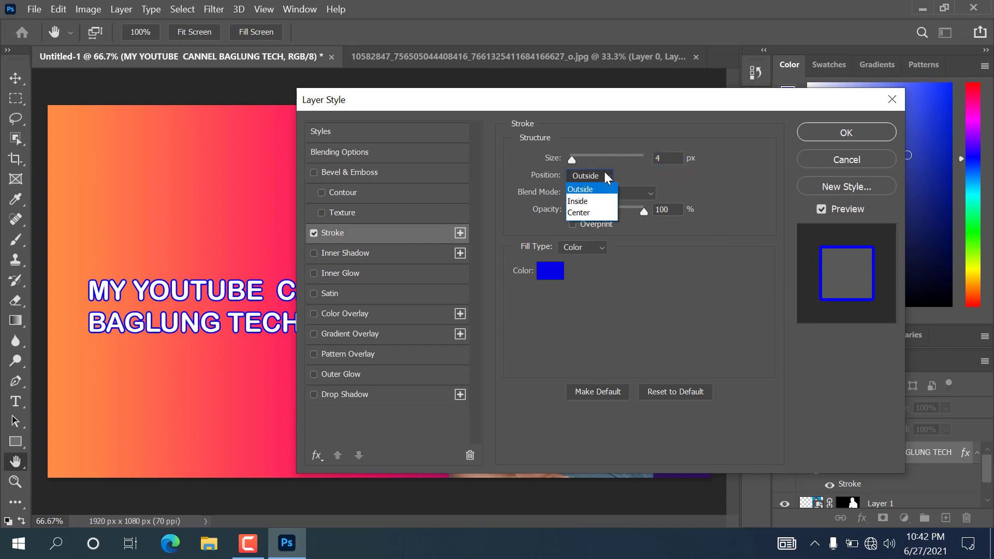
{"action": "left_click", "coordinate": [607, 177]}
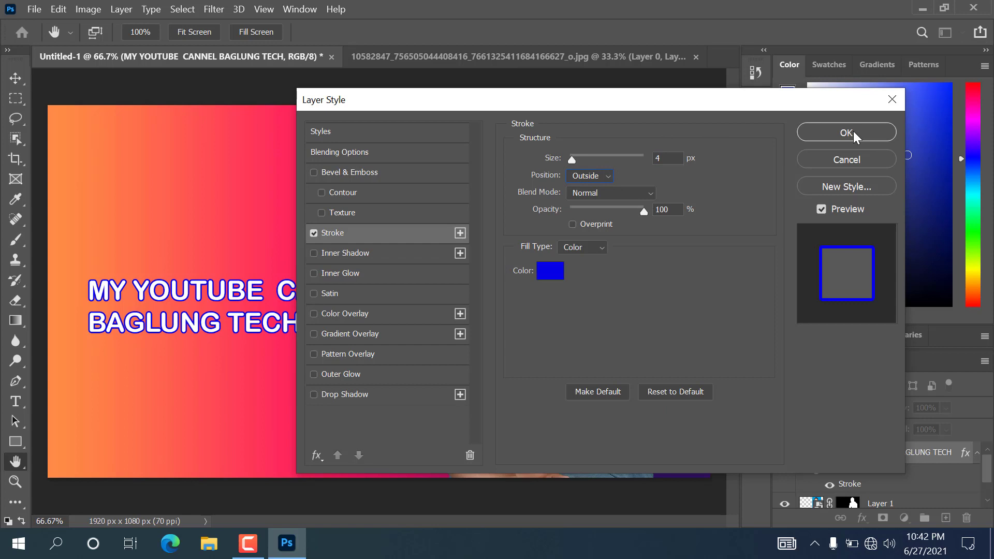
- Try several layer effects, then keep Bevel & Emboss and apply the style
{"action": "left_click", "coordinate": [314, 172]}
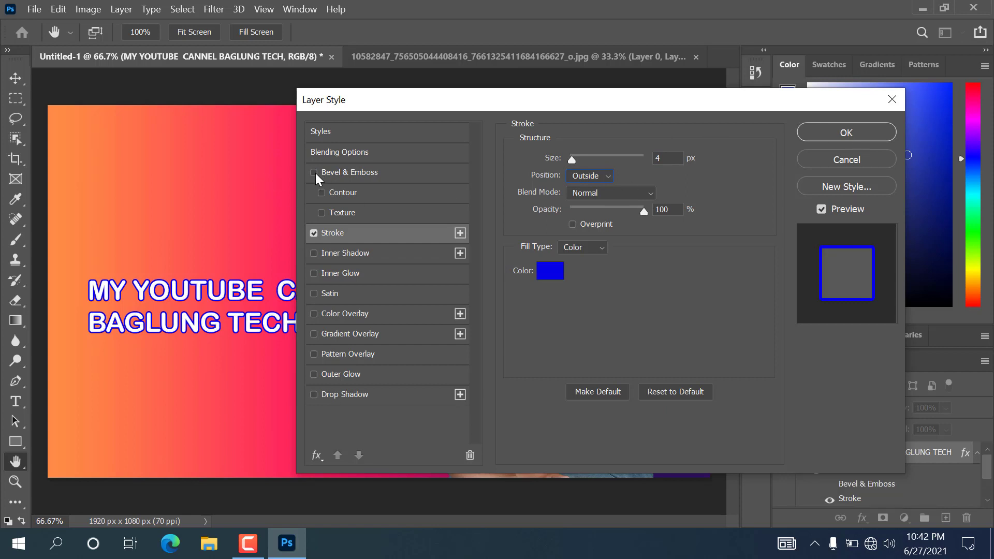
{"action": "left_click", "coordinate": [314, 173]}
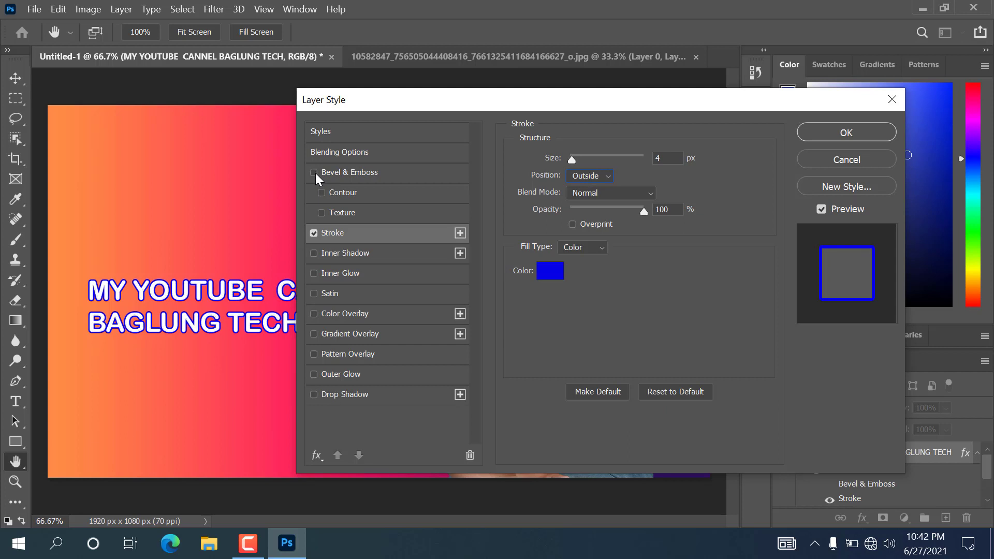
{"action": "left_click", "coordinate": [314, 294]}
{"action": "left_click", "coordinate": [318, 293]}
{"action": "left_click", "coordinate": [312, 314]}
{"action": "left_click", "coordinate": [312, 314]}
{"action": "left_click", "coordinate": [315, 334]}
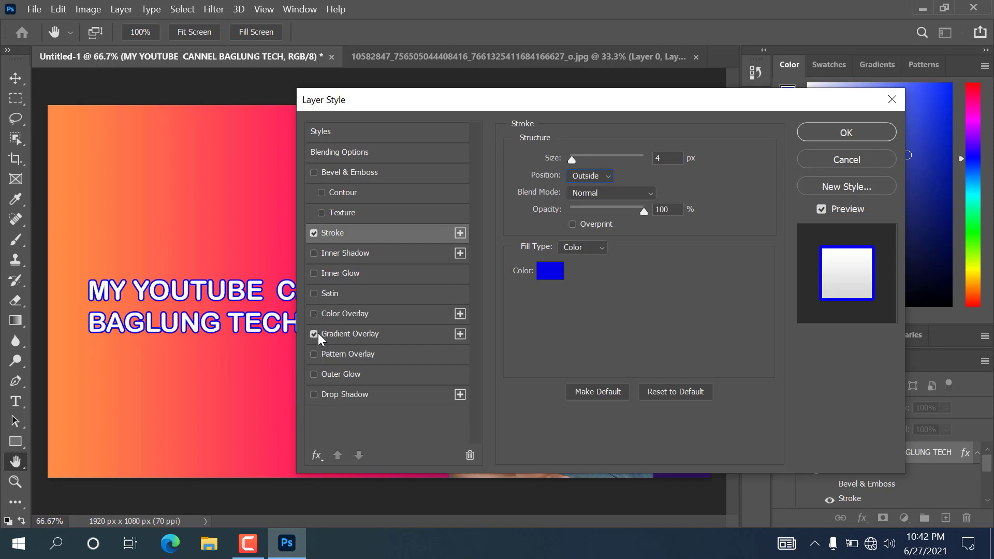
{"action": "left_click", "coordinate": [316, 334]}
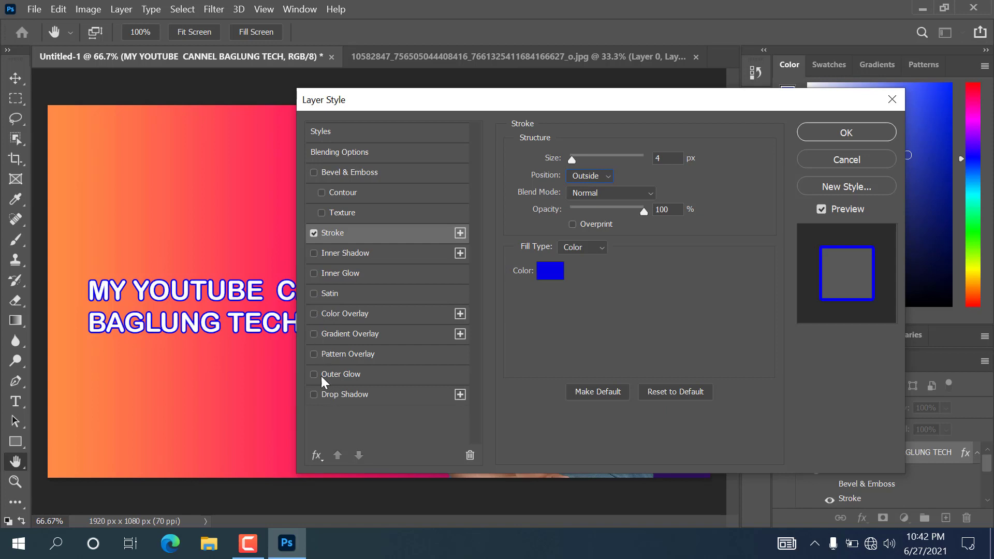
{"action": "left_click", "coordinate": [313, 373]}
{"action": "left_click", "coordinate": [315, 170]}
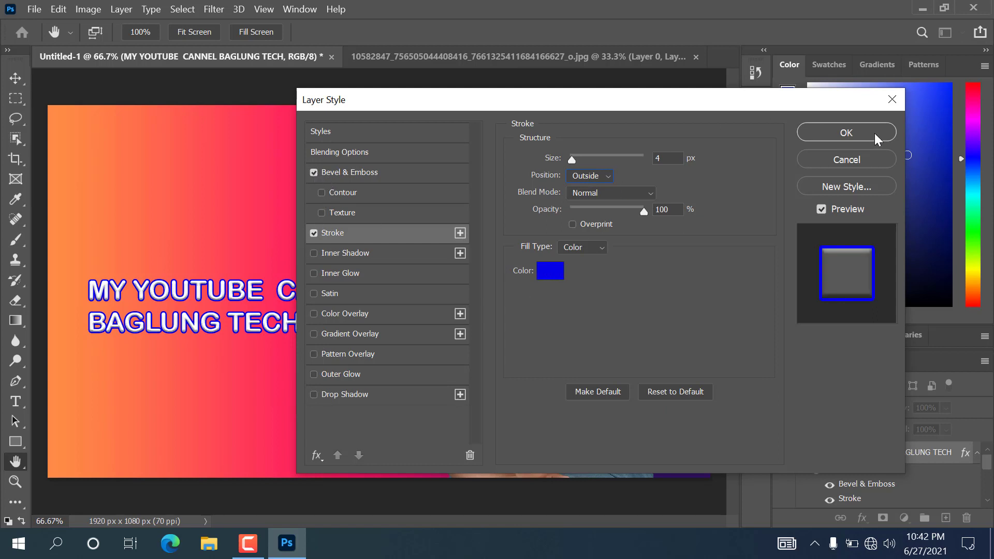
{"action": "left_click", "coordinate": [858, 129]}
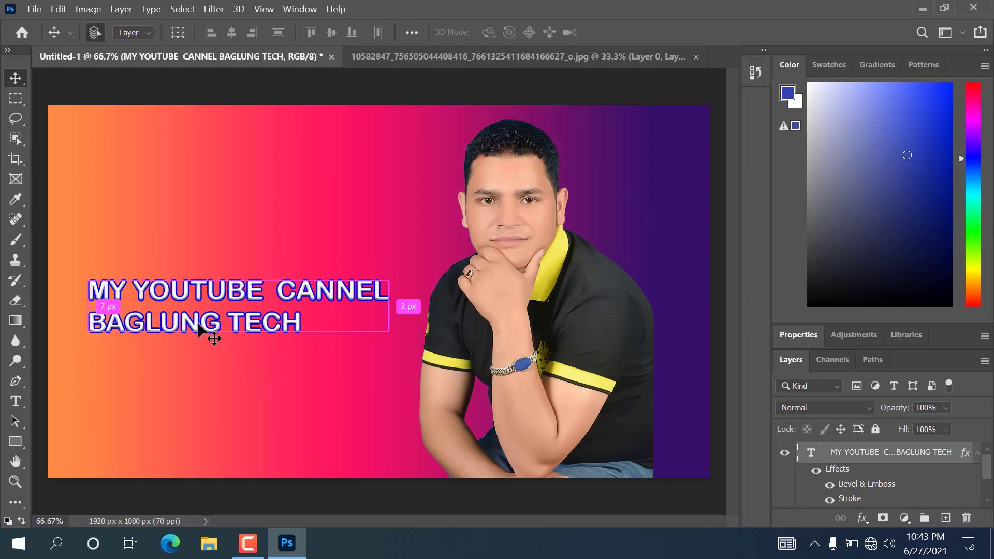
- Scale the headline to 112.18% and move it up and left, leaving it unwarped
{"action": "key", "text": "ctrl+t"}
{"action": "left_click_drag", "start_coordinate": [386, 343], "coordinate": [428, 347]}
{"action": "left_click_drag", "start_coordinate": [371, 299], "coordinate": [359, 262]}
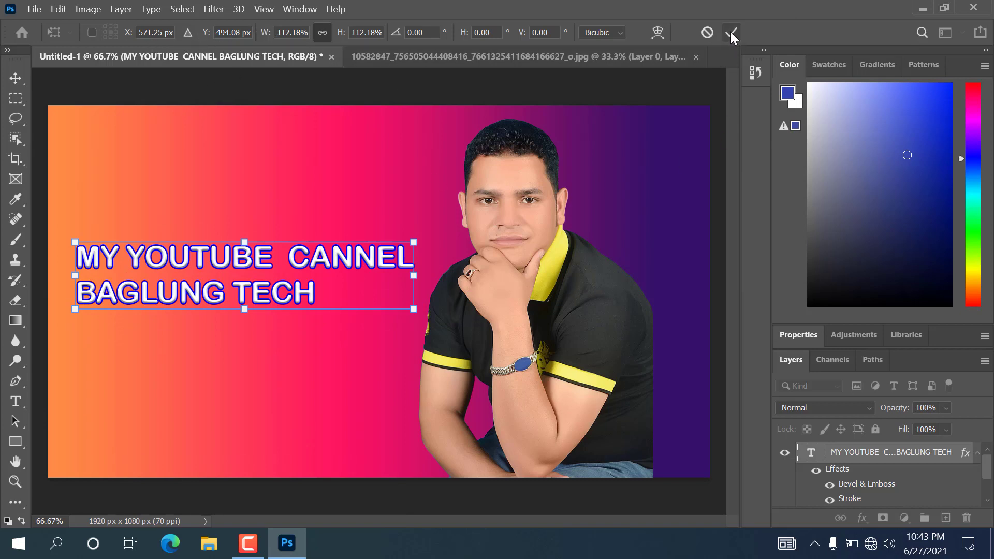
{"action": "left_click", "coordinate": [661, 35]}
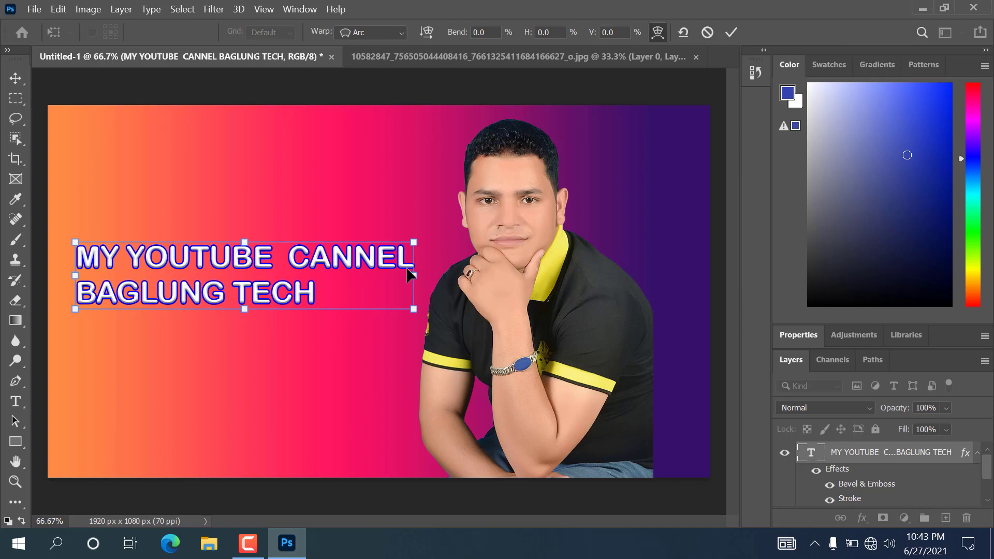
{"action": "left_click", "coordinate": [657, 32]}
{"action": "left_click", "coordinate": [656, 33]}
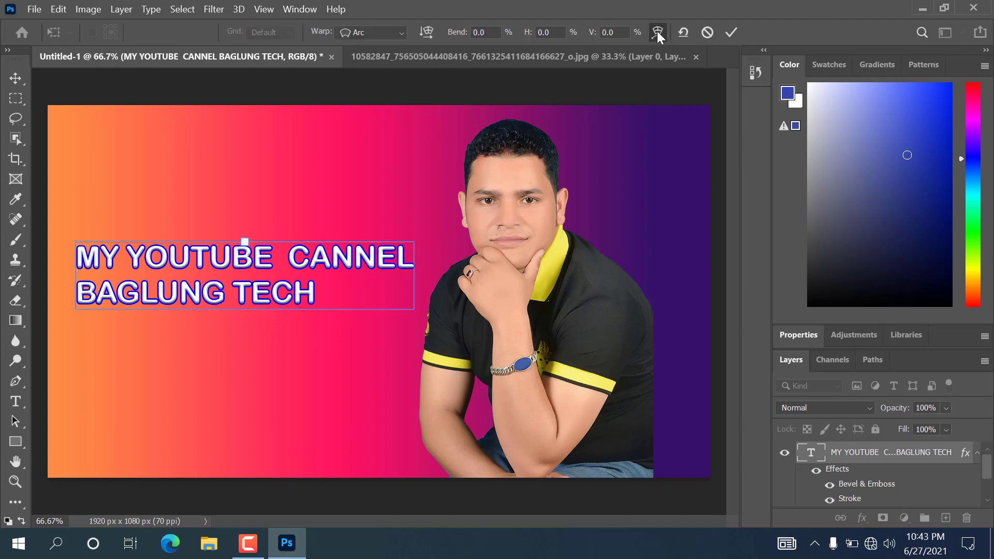
{"action": "left_click", "coordinate": [659, 33]}
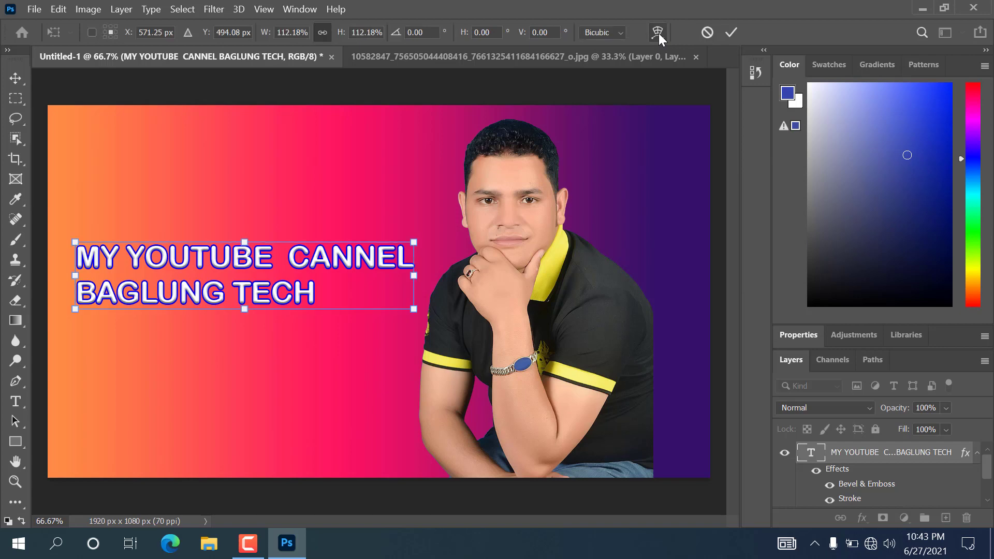
{"action": "left_click", "coordinate": [735, 32]}
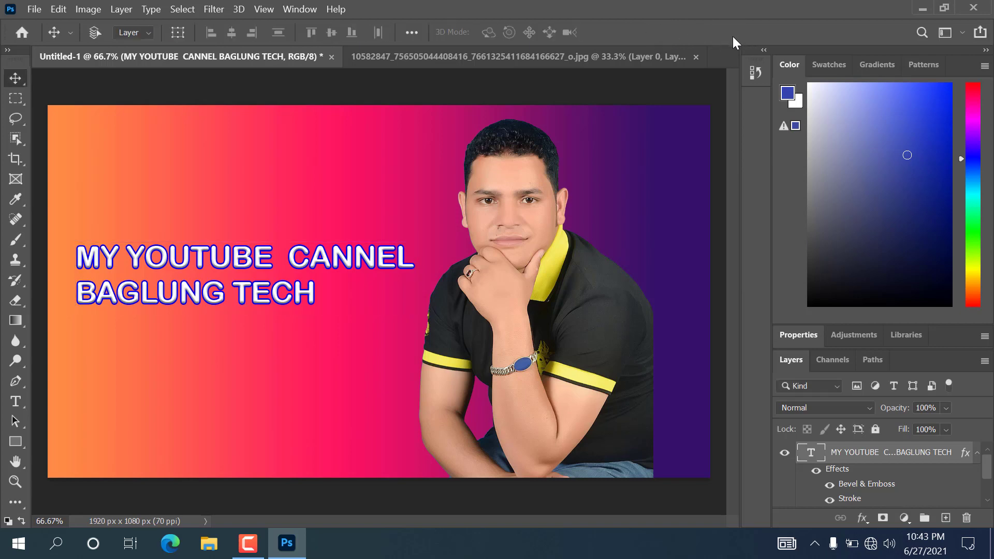
- Draw a blue 902×243 px rectangle below the headline on the banner's left
{"action": "right_click", "coordinate": [17, 444]}
{"action": "left_click", "coordinate": [99, 429]}
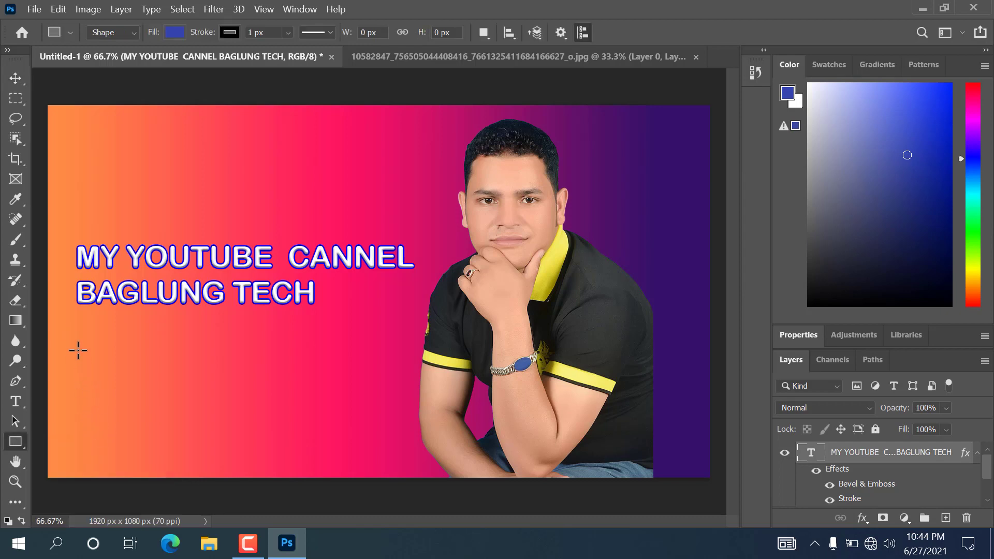
{"action": "left_click_drag", "start_coordinate": [77, 351], "coordinate": [388, 433]}
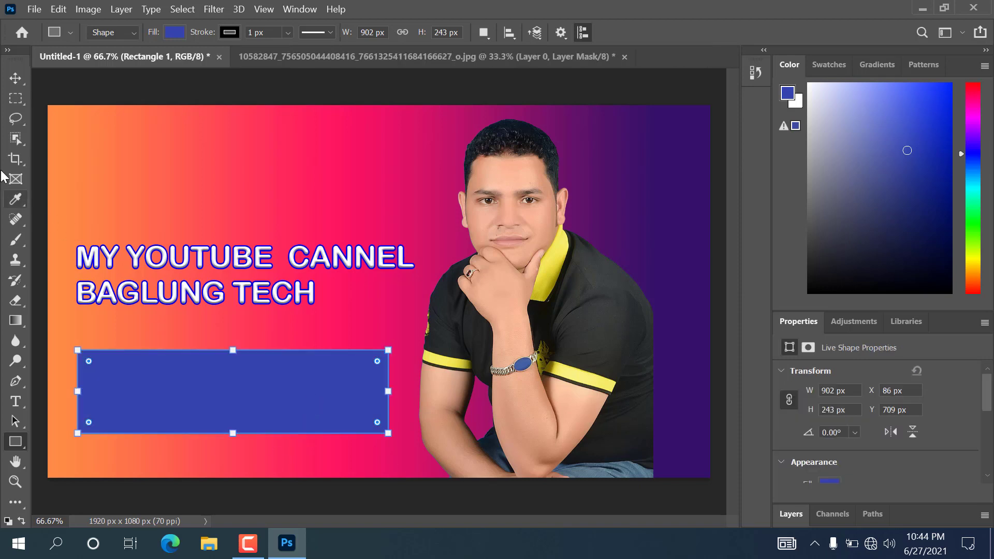
{"action": "left_click", "coordinate": [19, 82]}
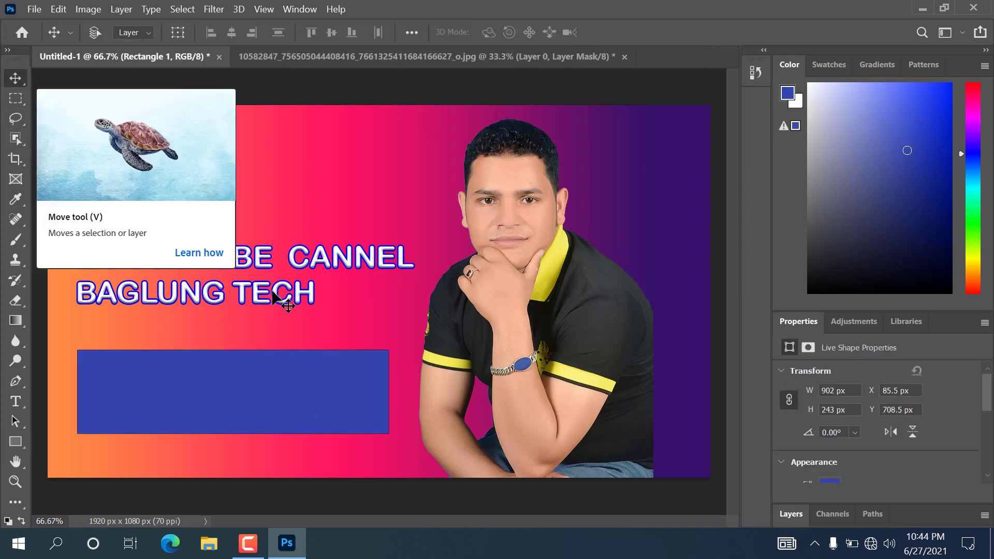
{"action": "left_click", "coordinate": [15, 403]}
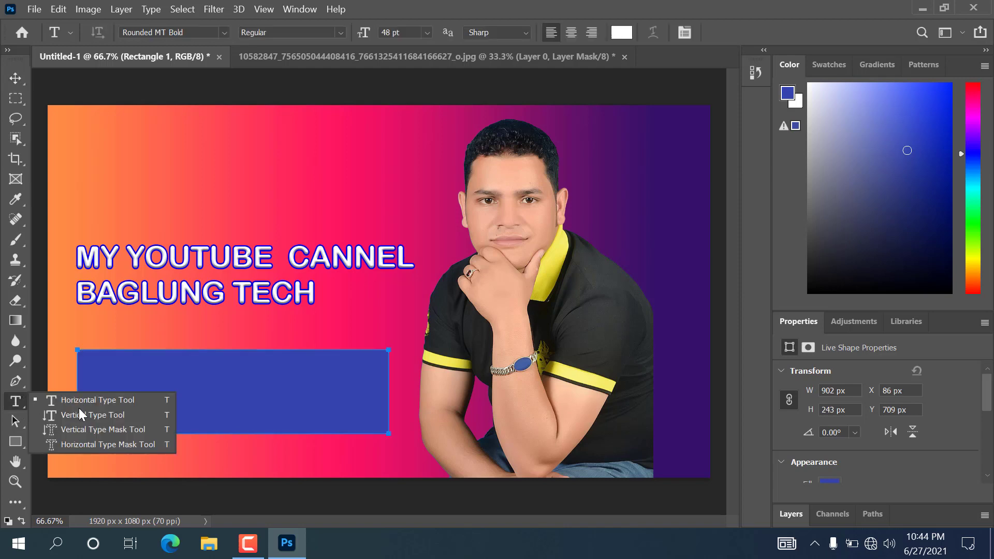
- Start a text block inside the blue box and clear out the Lorem ipsum placeholder
{"action": "left_click", "coordinate": [110, 359]}
{"action": "left_click", "coordinate": [112, 369]}
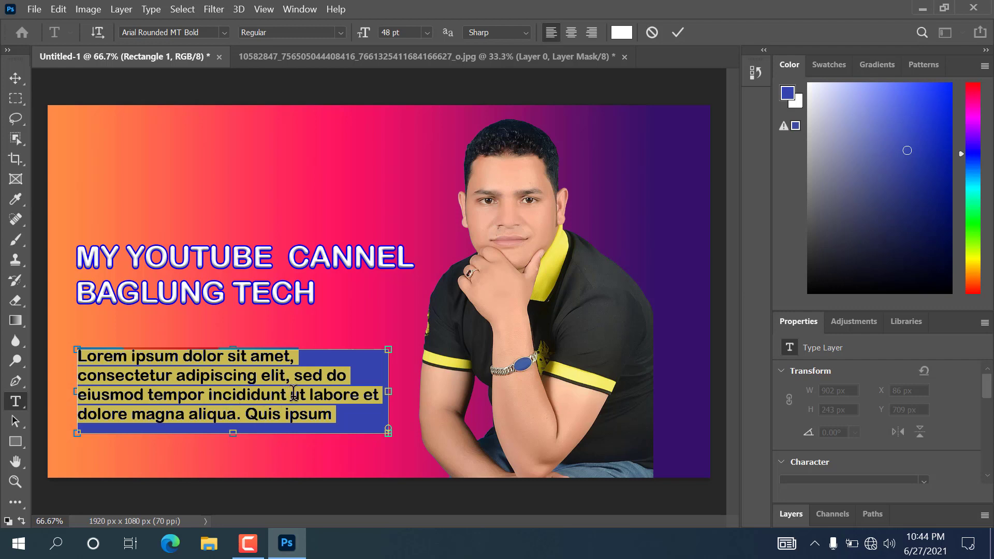
{"action": "key", "text": "BackSpace"}
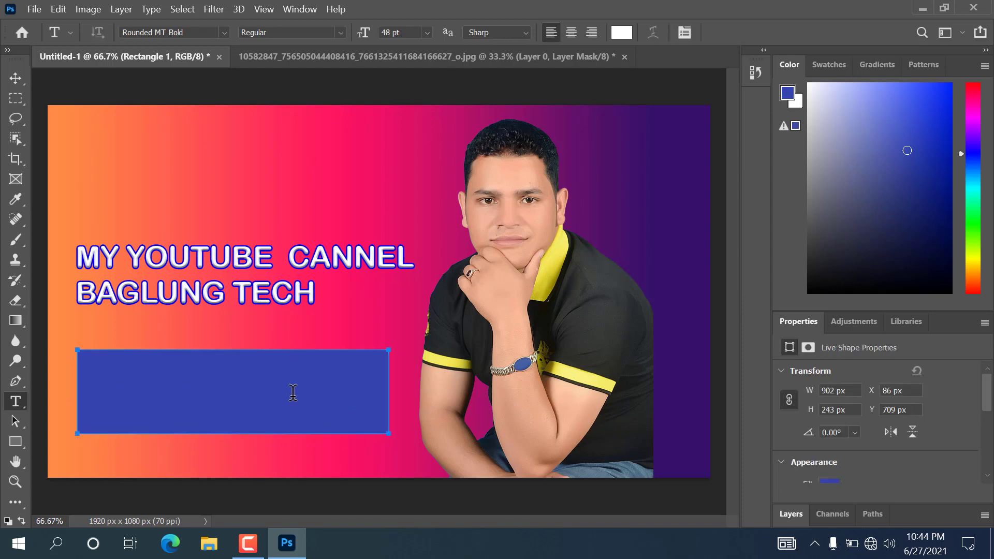
{"action": "key", "text": "ctrl+z"}
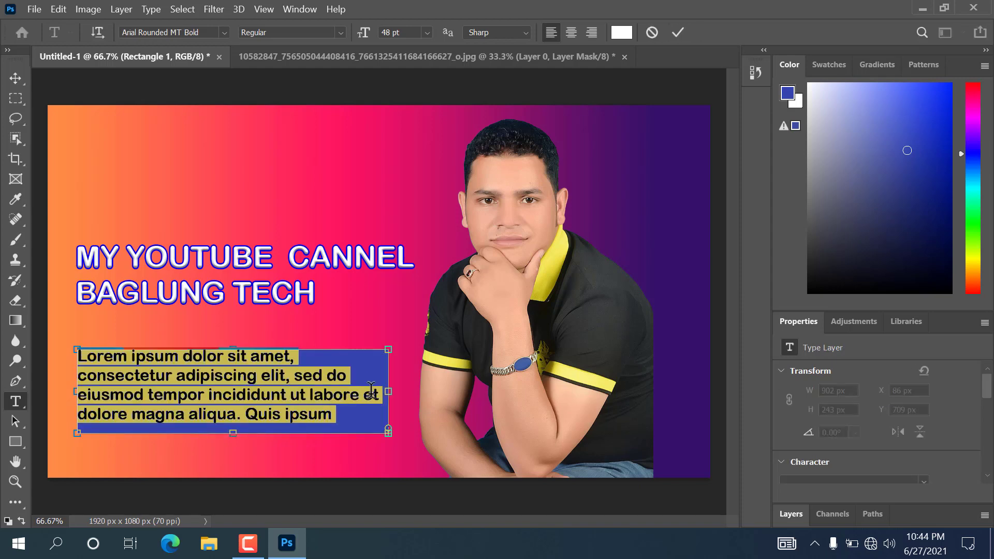
{"action": "left_click", "coordinate": [343, 417]}
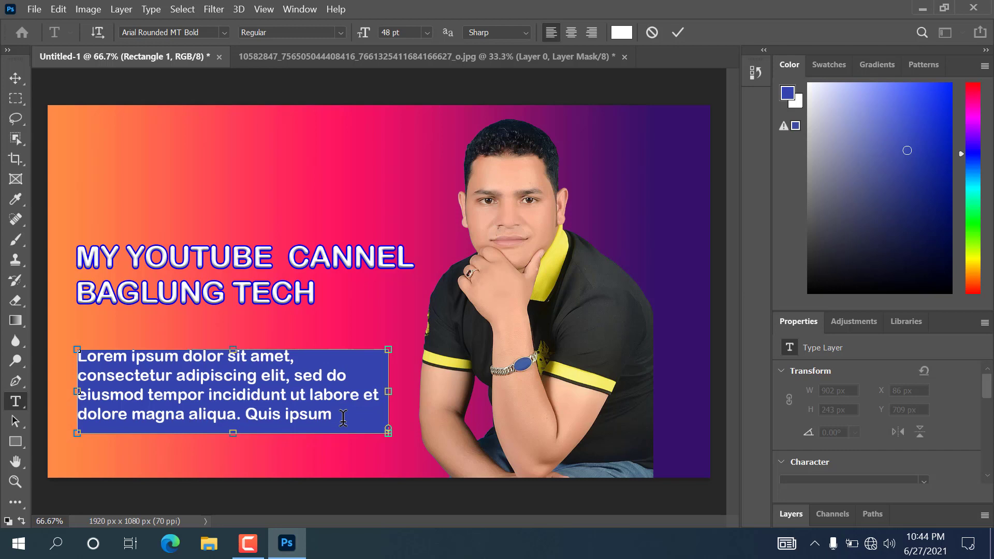
{"action": "key", "text": "BackSpace"}
{"action": "key", "text": "BackSpace"}
{"action": "key", "text": "BackSpace"}
{"action": "key", "text": "BackSpace"}
{"action": "key", "text": "BackSpace"}
{"action": "key", "text": "BackSpace"}
{"action": "key", "text": "BackSpace"}
{"action": "key", "text": "BackSpace"}
{"action": "key", "text": "BackSpace"}
{"action": "key", "text": "BackSpace"}
{"action": "key", "text": "BackSpace"}
{"action": "key", "text": "BackSpace"}
{"action": "key", "text": "BackSpace"}
{"action": "key", "text": "BackSpace"}
{"action": "key", "text": "BackSpace"}
{"action": "key", "text": "BackSpace"}
{"action": "key", "text": "BackSpace"}
{"action": "key", "text": "BackSpace"}
{"action": "key", "text": "BackSpace"}
{"action": "key", "text": "BackSpace"}
{"action": "key", "text": "BackSpace"}
{"action": "key", "text": "BackSpace"}
{"action": "key", "text": "BackSpace"}
{"action": "key", "text": "BackSpace"}
{"action": "key", "text": "BackSpace"}
{"action": "key", "text": "BackSpace"}
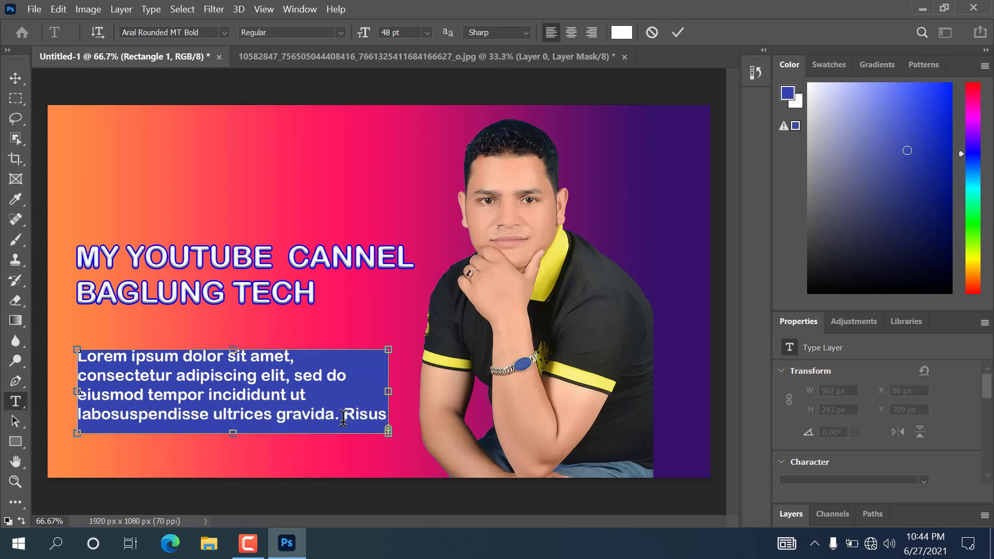
{"action": "key", "text": "ctrl+a"}
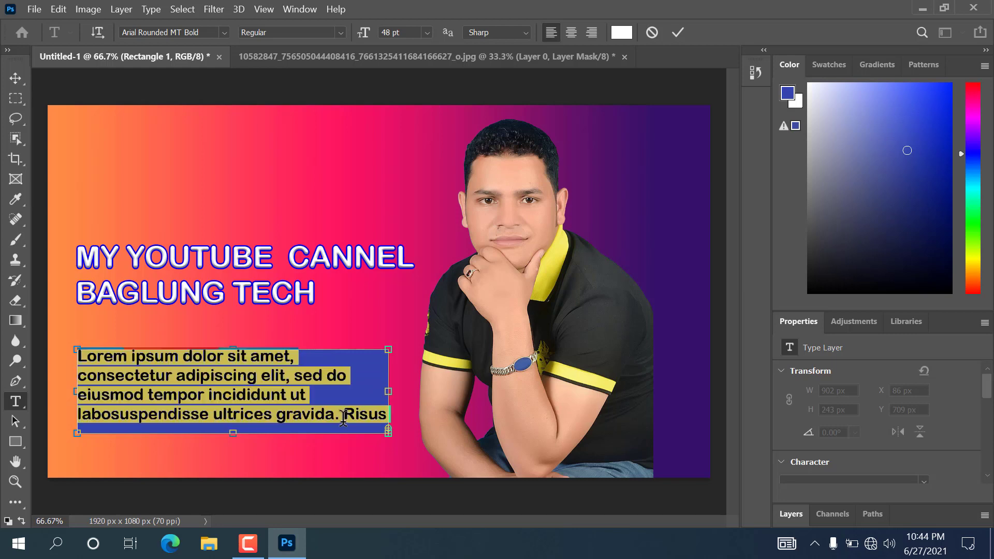
{"action": "key", "text": "BackSpace"}
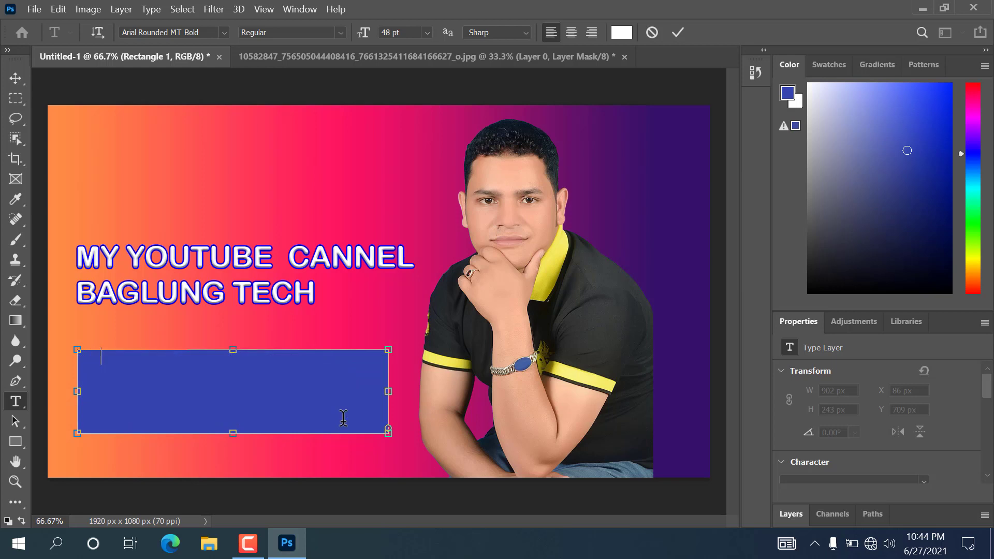
- Type the white caption beginning 'HELLO NAMASTE SA THI HARU' and commit it
{"action": "type", "text": "KK"}
{"action": "key", "text": "BackSpace"}
{"action": "key", "text": "BackSpace"}
{"action": "type", "text": "HELLO NAMASTE"}
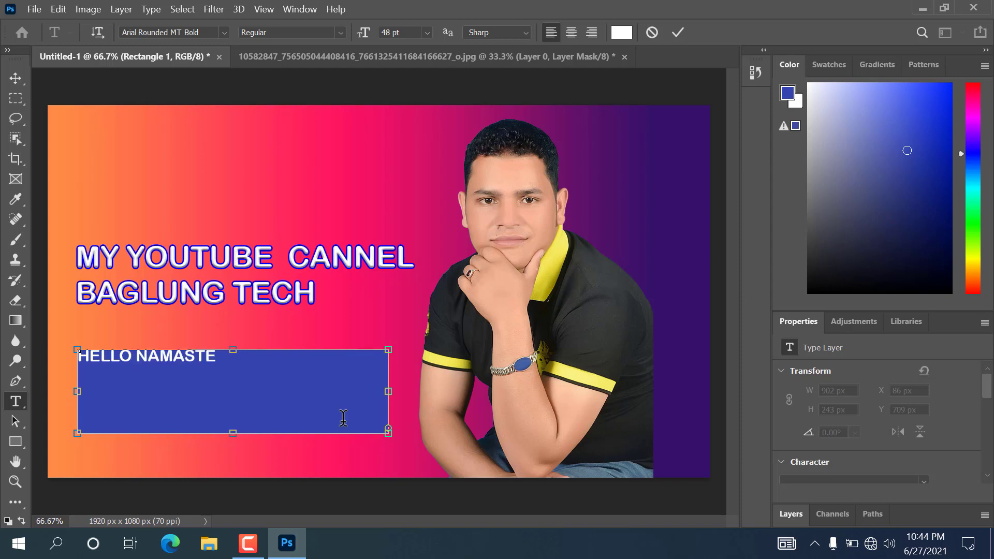
{"action": "type", "text": " SA THI HARU"}
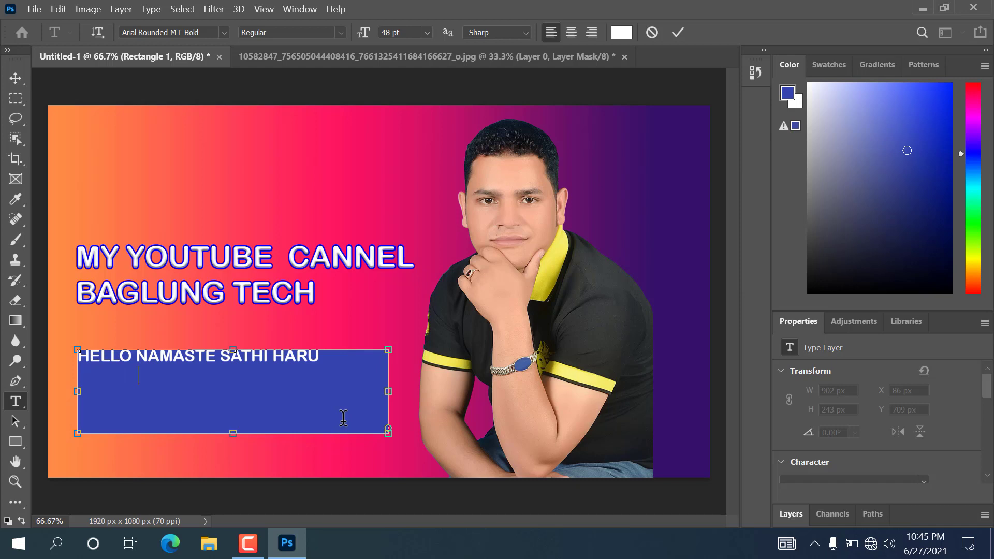
{"action": "type", "text": "HAJUR HAR"}
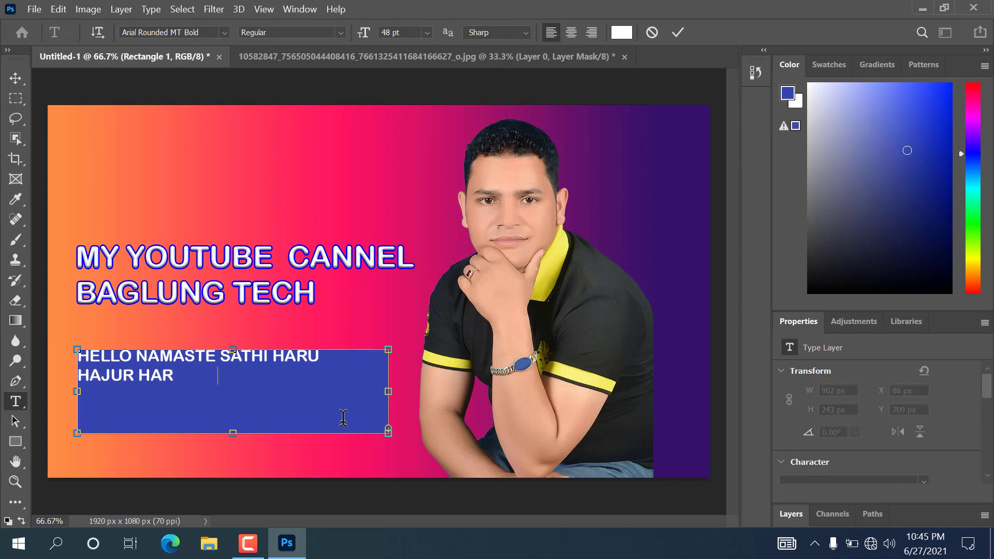
{"action": "type", "text": "U KO AM"}
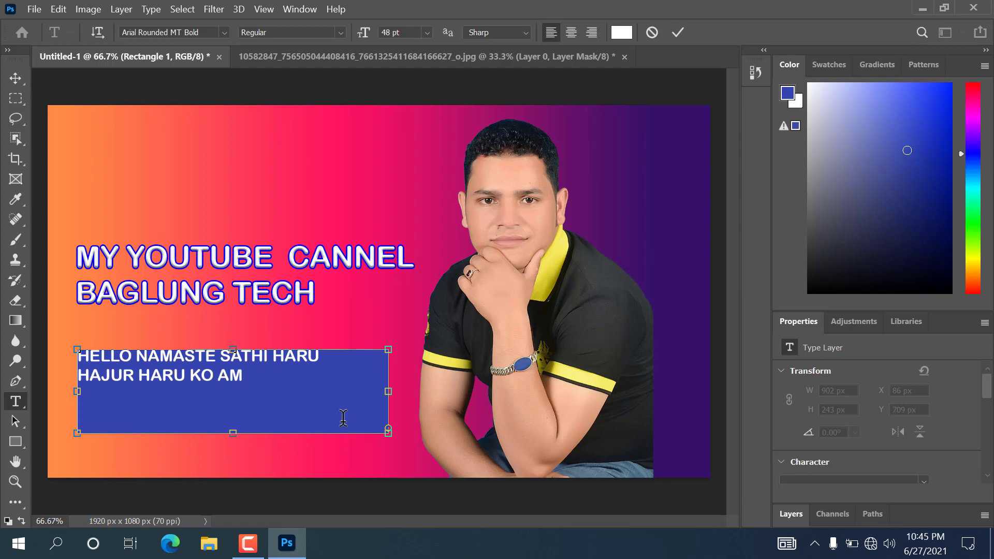
{"action": "type", "text": "JHA AJA "}
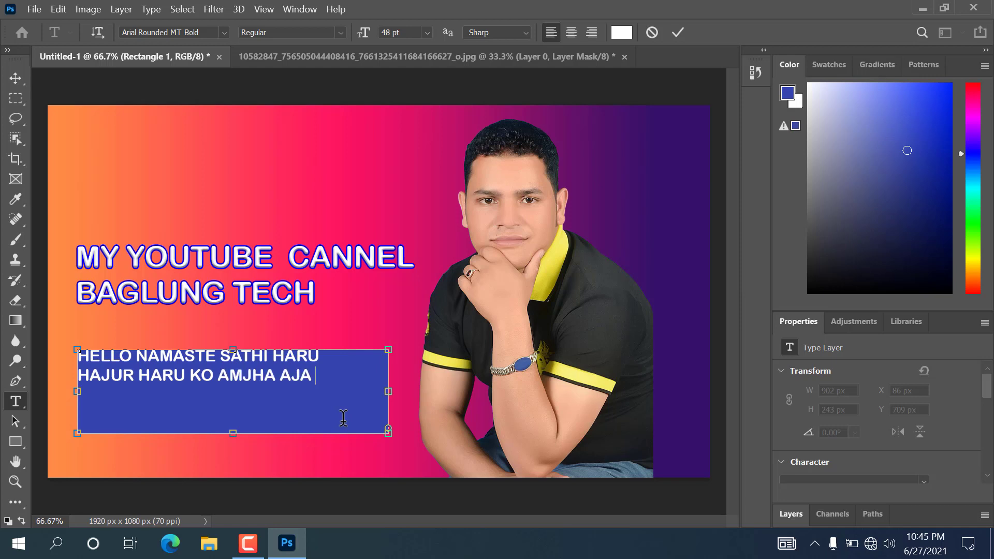
{"action": "type", "text": "FERI "}
{"action": "type", "text": "YAUTA"}
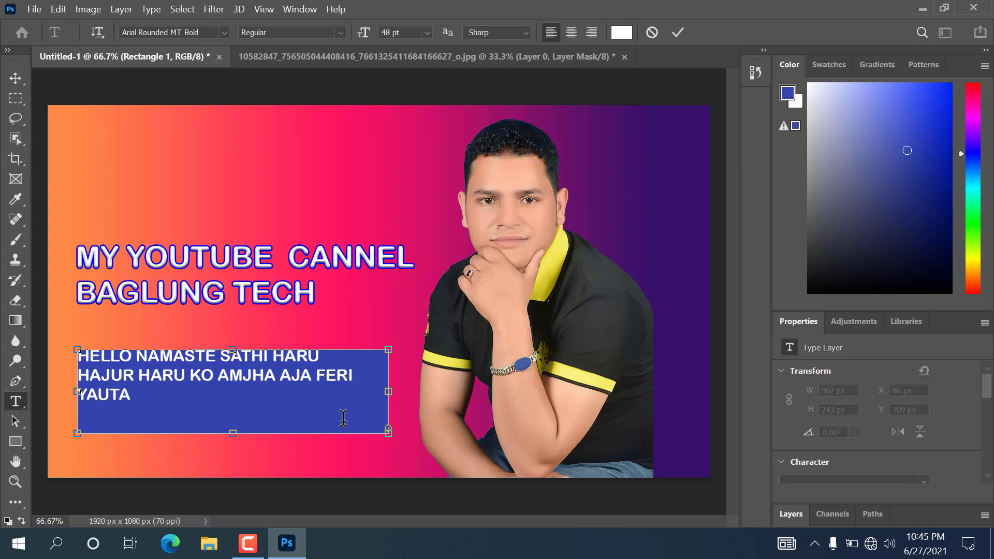
{"action": "type", "text": "  VIDEO LI"}
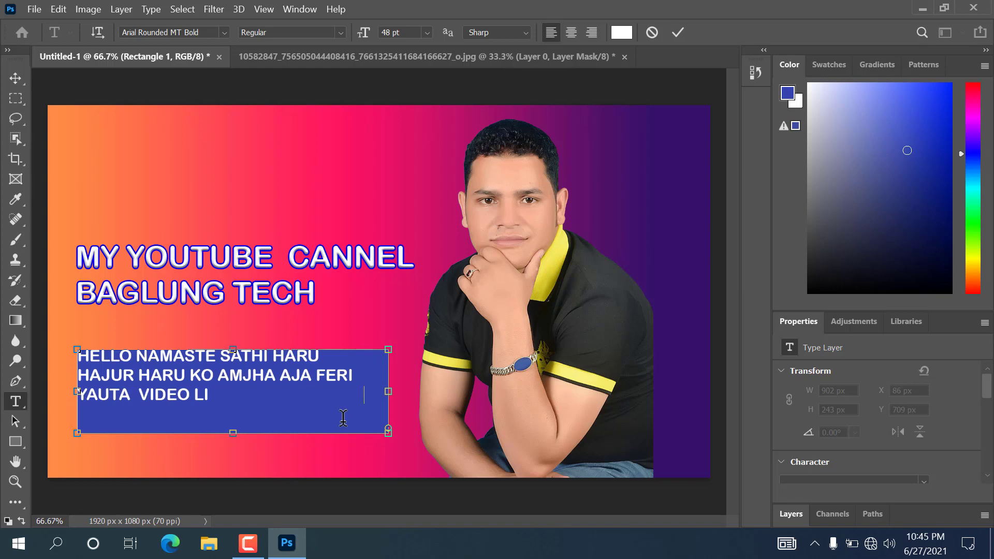
{"action": "type", "text": "YAR AAYAKO CHHU"}
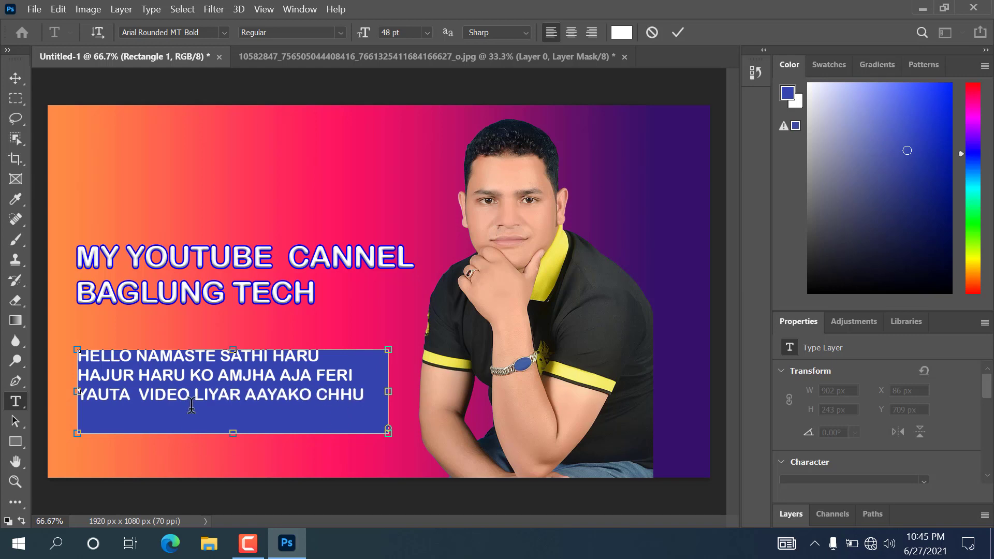
{"action": "left_click", "coordinate": [16, 83]}
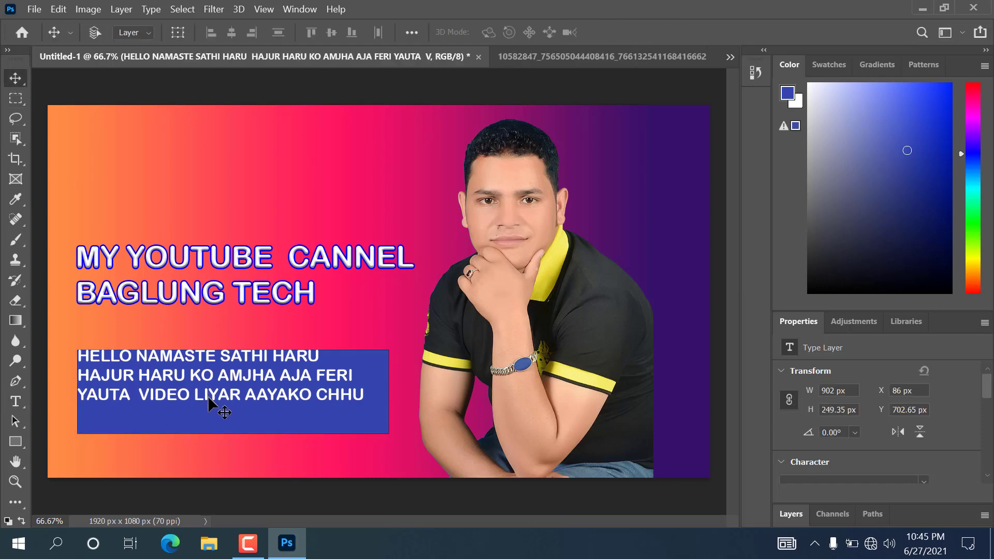
- Nudge the caption text down so it sits neatly inside the blue box
{"action": "left_click_drag", "start_coordinate": [222, 378], "coordinate": [225, 393]}
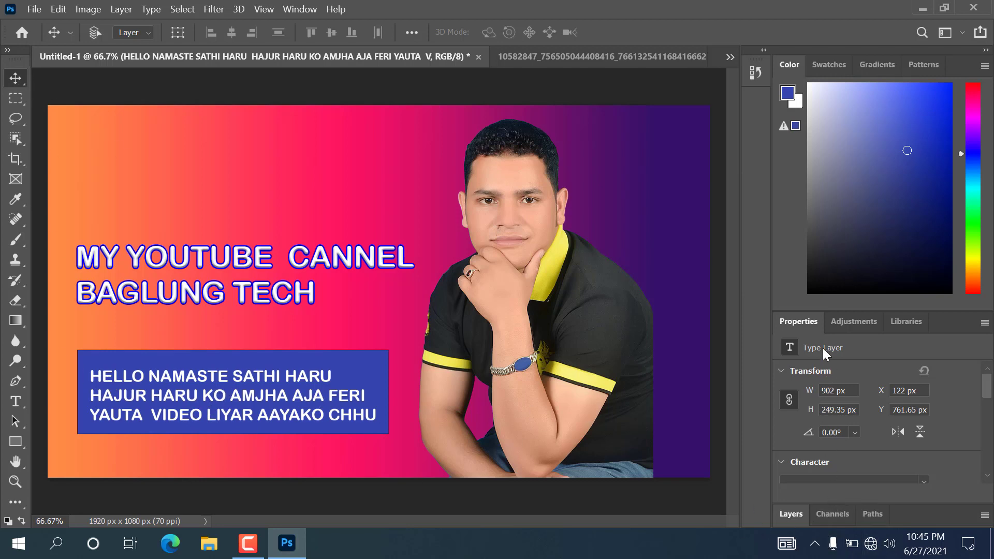
{"action": "left_click", "coordinate": [836, 513]}
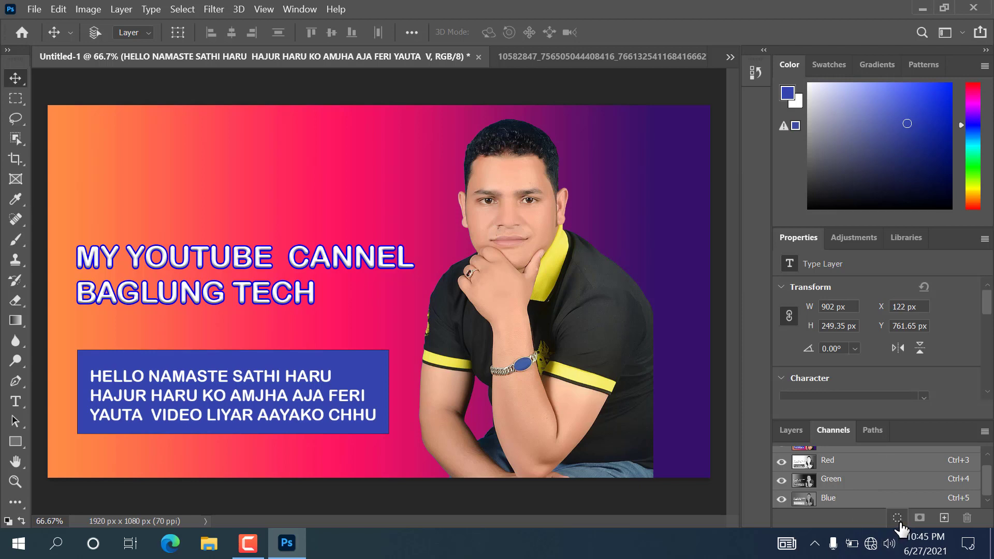
{"action": "left_click", "coordinate": [797, 438]}
- Give the caption layer a 4 px red stroke plus Bevel & Emboss
{"action": "left_click", "coordinate": [861, 518]}
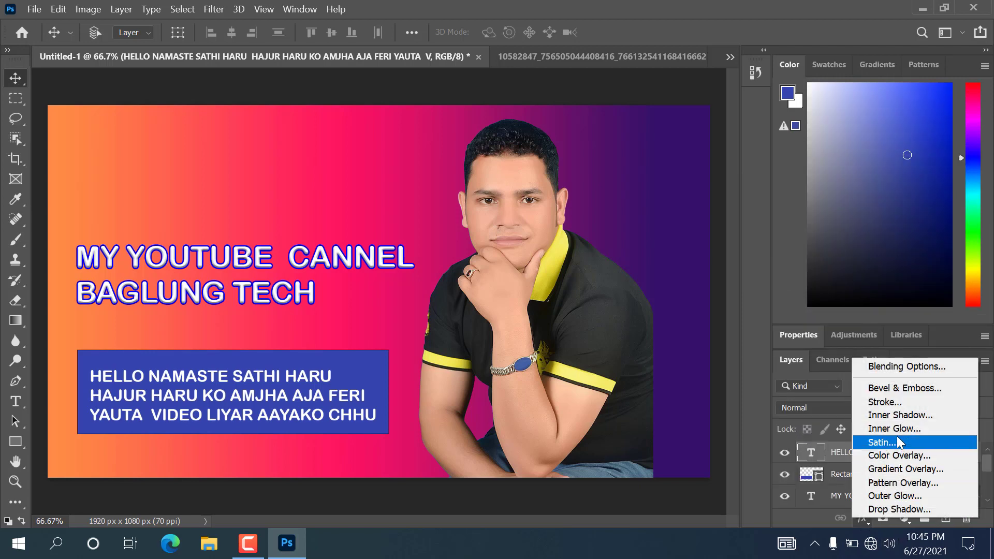
{"action": "left_click", "coordinate": [902, 403]}
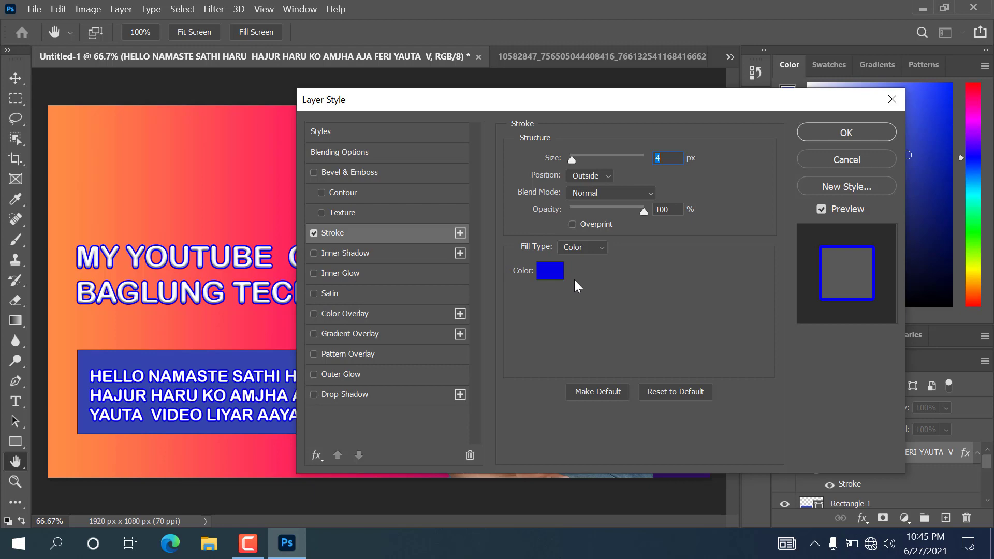
{"action": "left_click", "coordinate": [560, 274]}
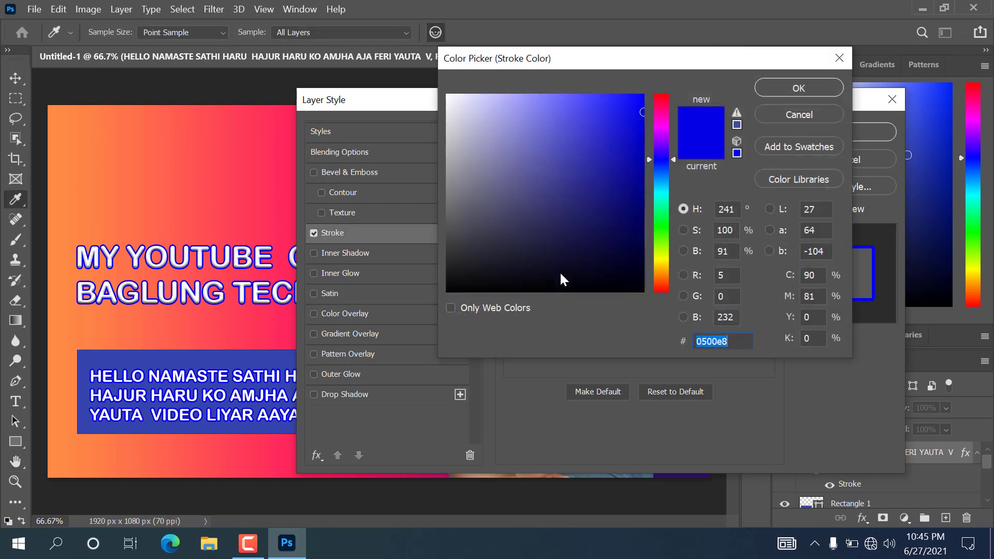
{"action": "left_click", "coordinate": [661, 92]}
{"action": "left_click_drag", "start_coordinate": [668, 90], "coordinate": [669, 93]}
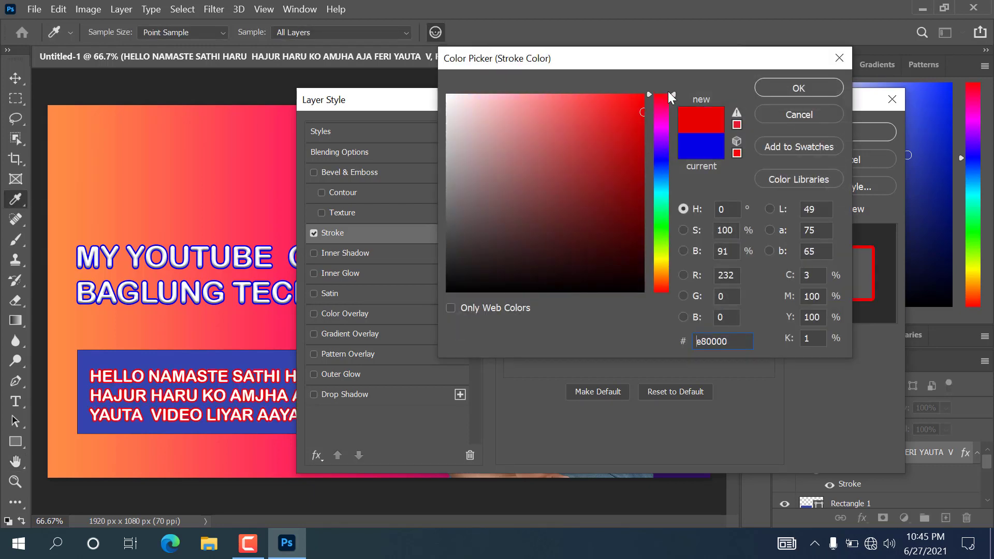
{"action": "left_click", "coordinate": [799, 85]}
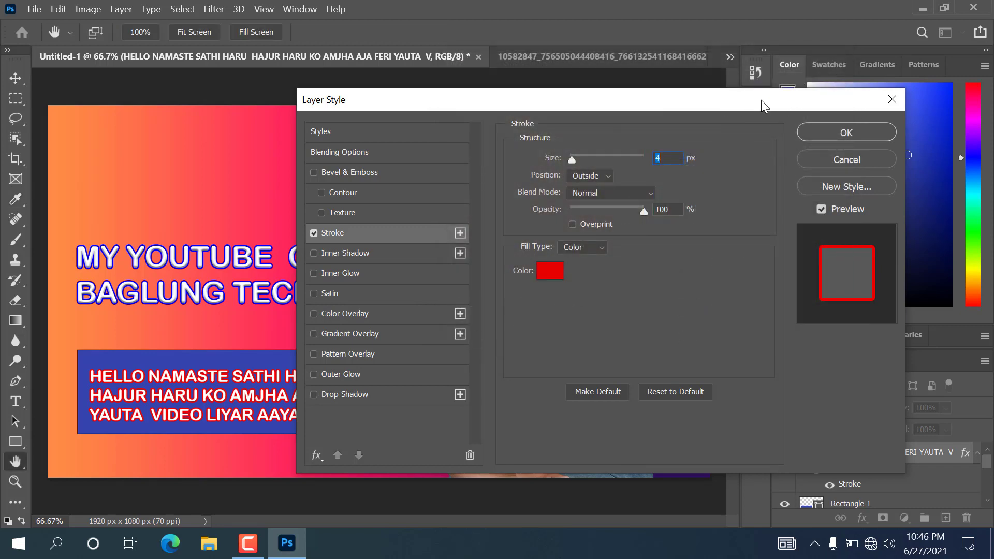
{"action": "left_click", "coordinate": [314, 173]}
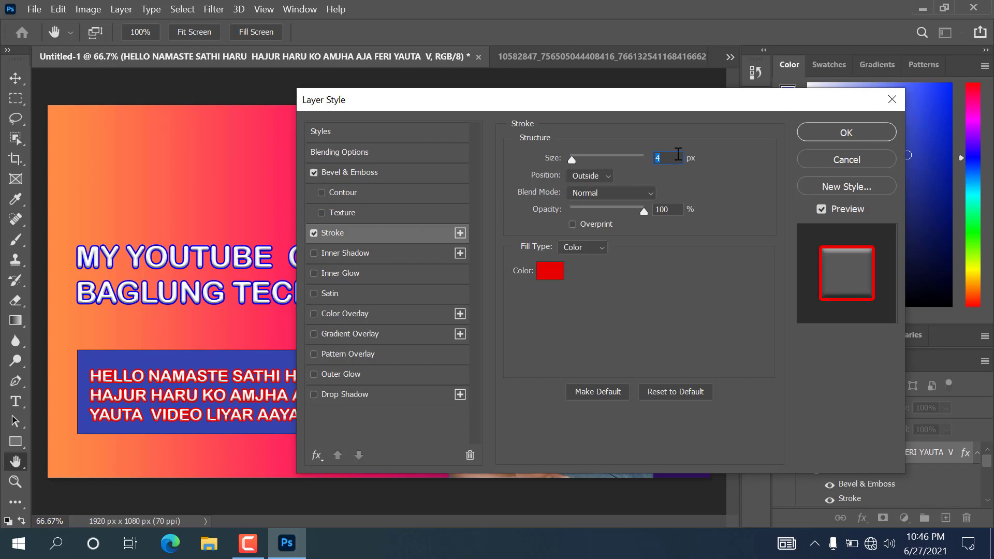
{"action": "left_click", "coordinate": [845, 132]}
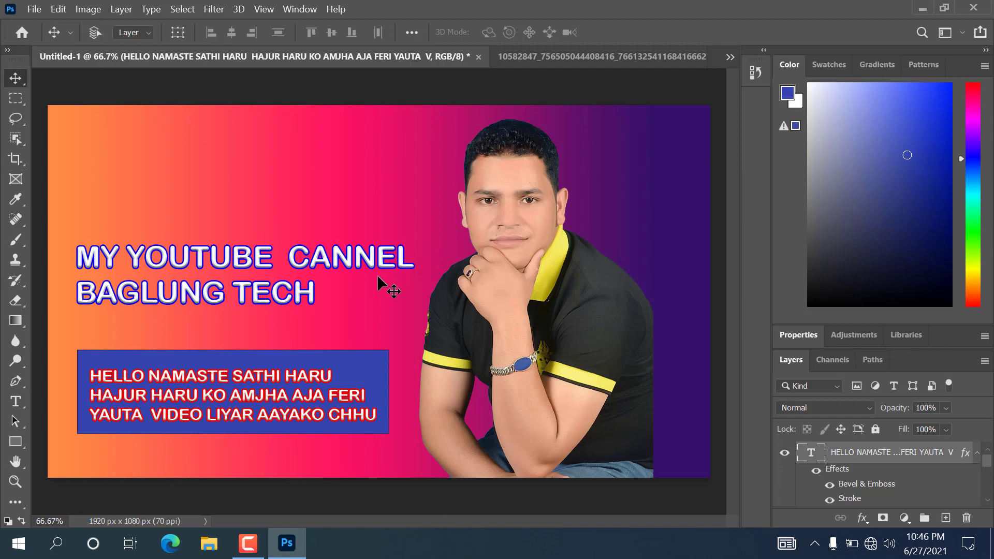
- Minimize Photoshop and refresh the Windows desktop three times
{"action": "left_click", "coordinate": [921, 9]}
{"action": "right_click", "coordinate": [620, 125]}
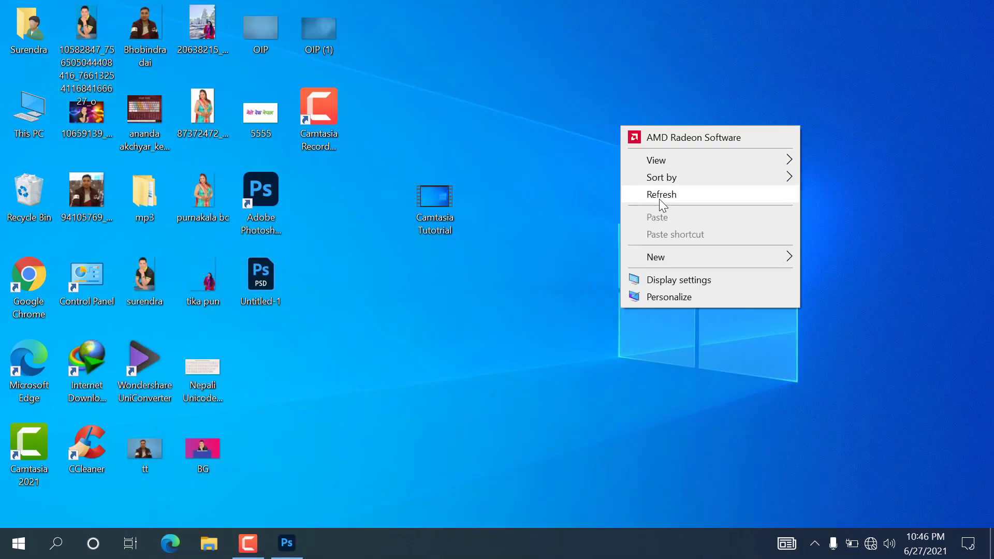
{"action": "left_click", "coordinate": [659, 196]}
{"action": "right_click", "coordinate": [640, 100]}
{"action": "left_click", "coordinate": [682, 171]}
{"action": "right_click", "coordinate": [663, 94]}
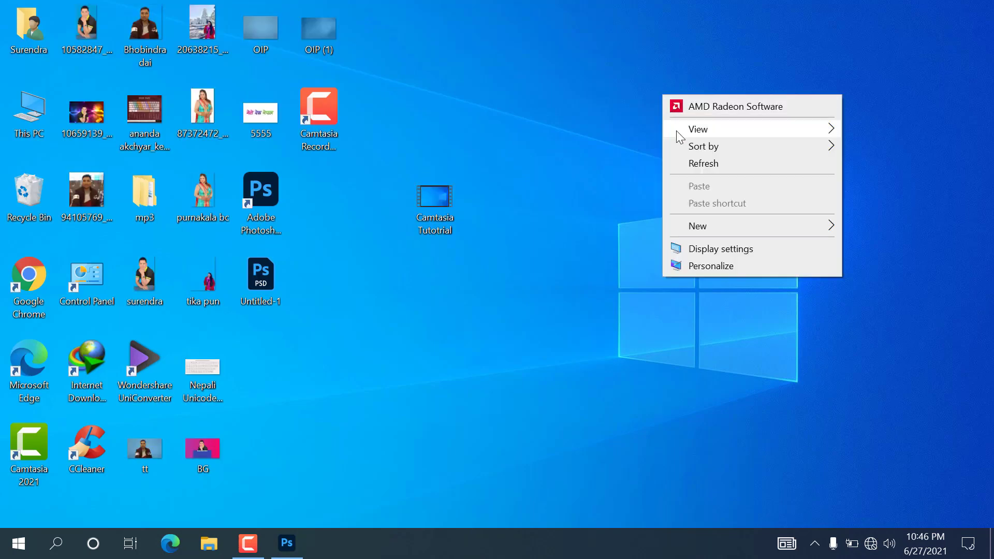
{"action": "left_click", "coordinate": [679, 163]}
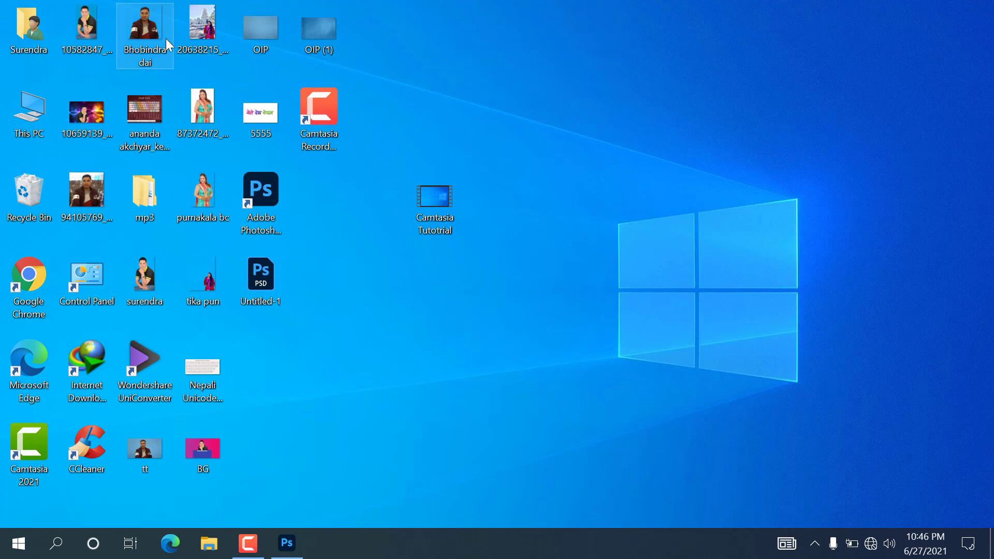
- Drop the second portrait onto the banner, scaled to 127.03%, at lower right overlapping the first man
{"action": "left_click_drag", "start_coordinate": [153, 33], "coordinate": [256, 151]}
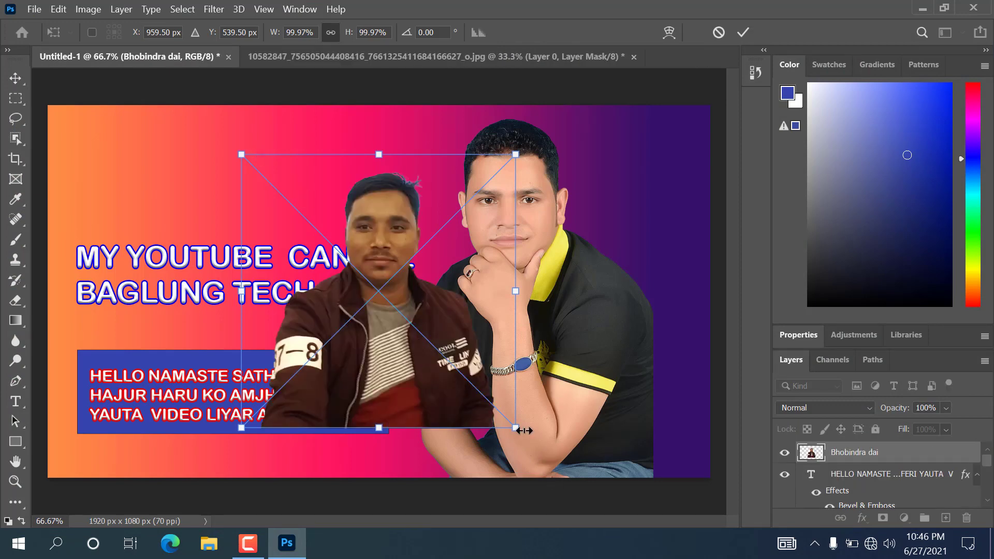
{"action": "left_click_drag", "start_coordinate": [515, 427], "coordinate": [664, 377]}
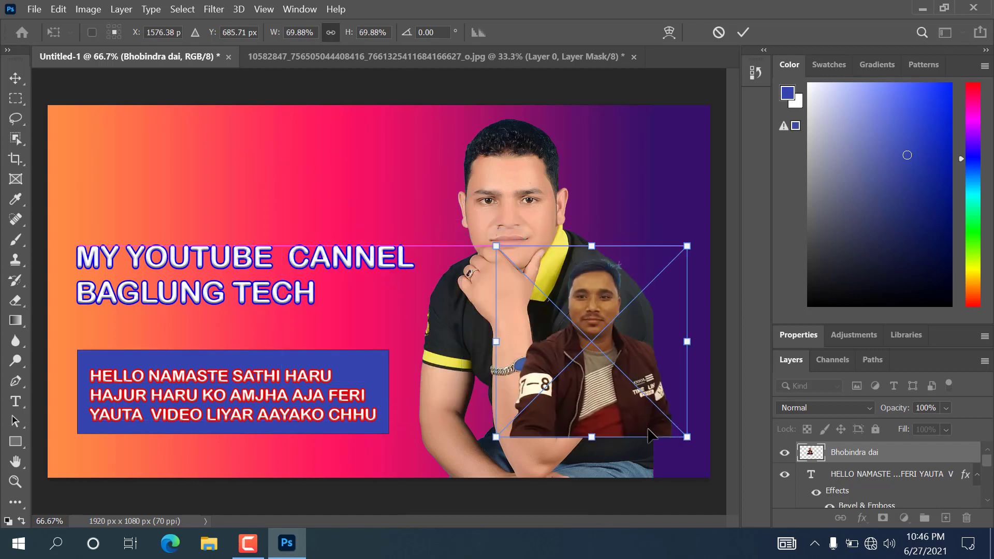
{"action": "left_click_drag", "start_coordinate": [688, 438], "coordinate": [565, 471]}
{"action": "left_click_drag", "start_coordinate": [500, 465], "coordinate": [653, 457]}
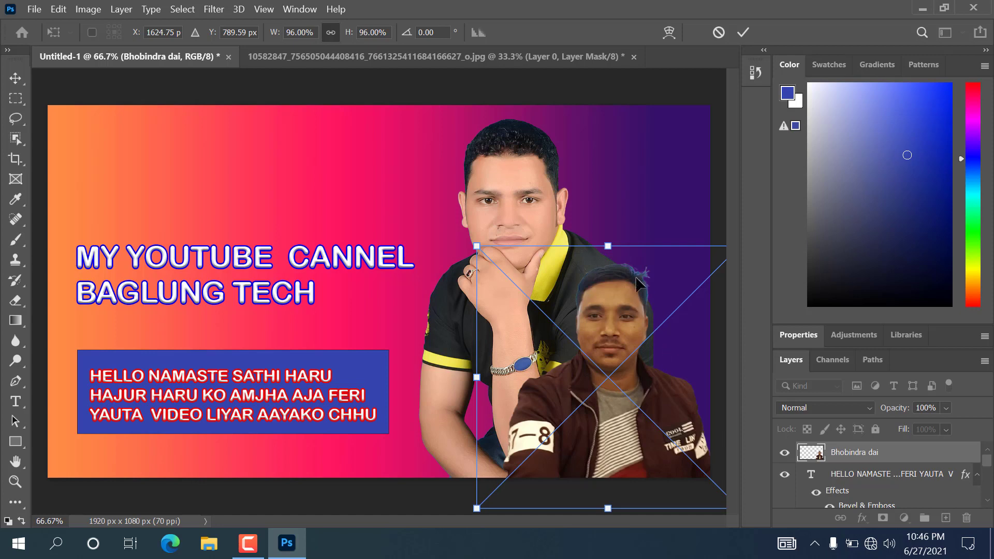
{"action": "left_click_drag", "start_coordinate": [612, 306], "coordinate": [226, 250]}
{"action": "left_click_drag", "start_coordinate": [367, 445], "coordinate": [538, 424]}
{"action": "left_click_drag", "start_coordinate": [348, 397], "coordinate": [691, 394]}
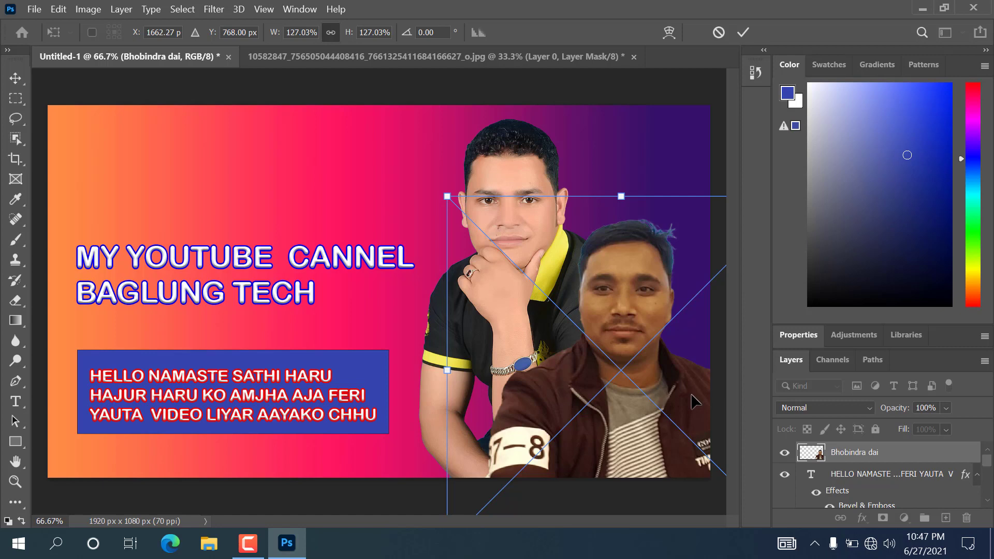
{"action": "left_click", "coordinate": [12, 78]}
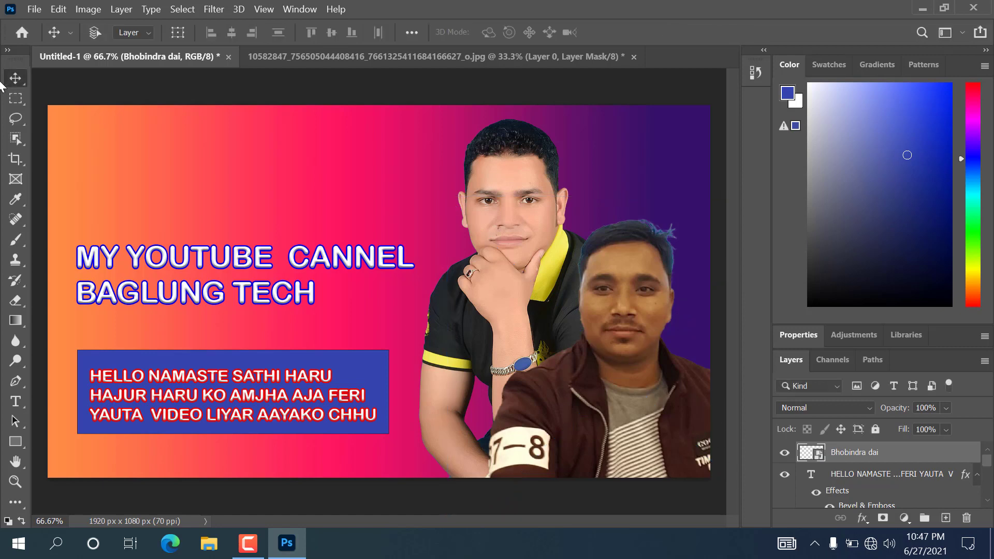
- Add a Color Balance adjustment layer and drag its midtones slider toward cyan
{"action": "left_click", "coordinate": [904, 518]}
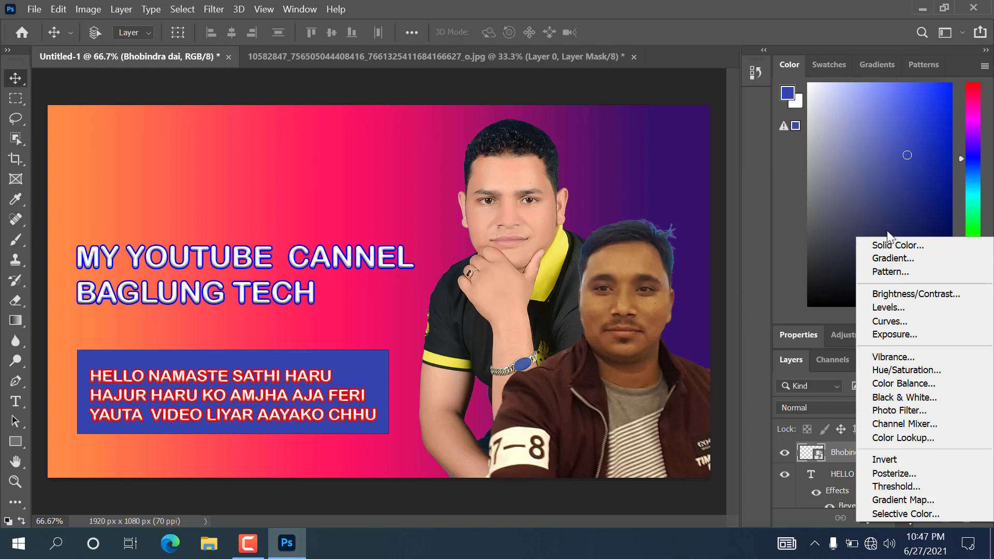
{"action": "left_click", "coordinate": [930, 384]}
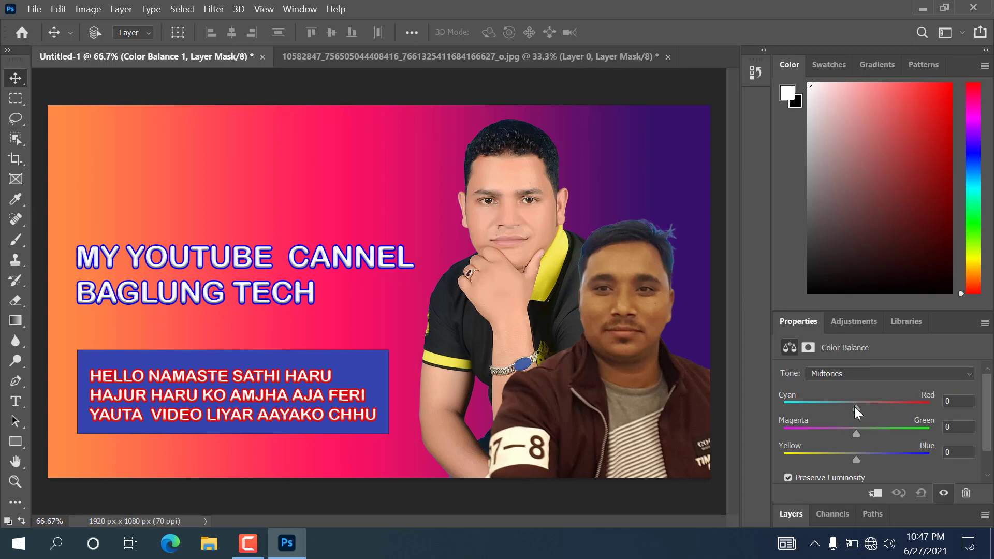
{"action": "left_click_drag", "start_coordinate": [854, 406], "coordinate": [832, 432]}
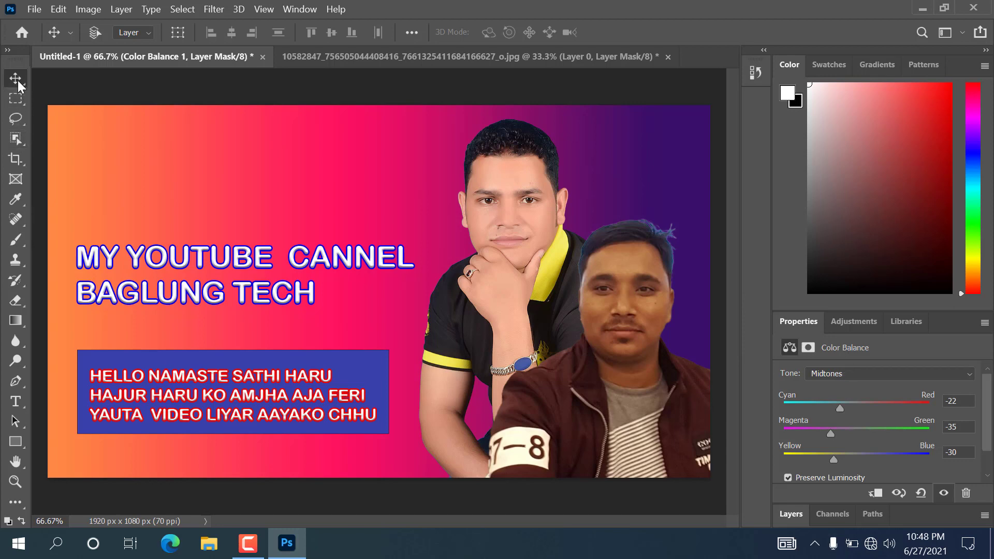
- Type the person's name as a new text layer near the top left
{"action": "left_click", "coordinate": [16, 401]}
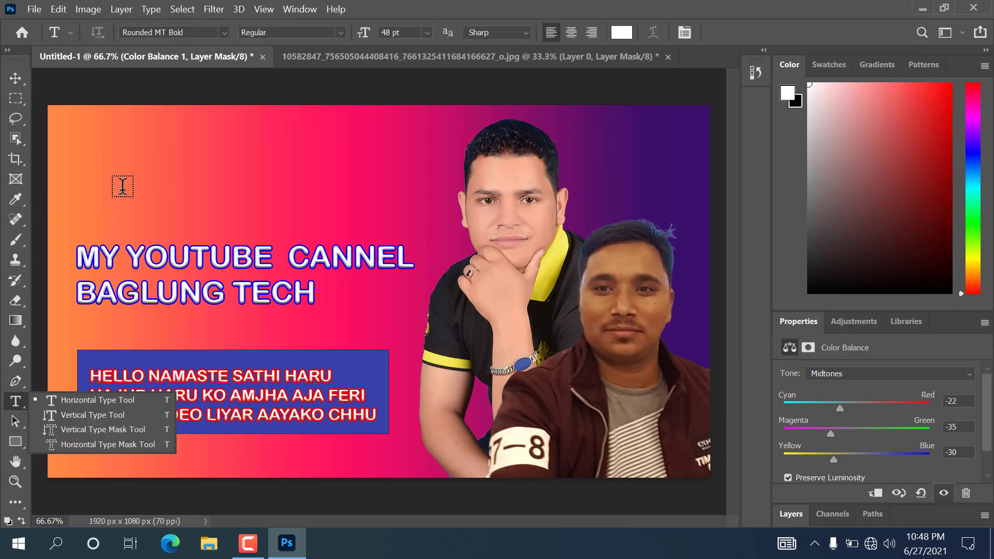
{"action": "left_click", "coordinate": [121, 167]}
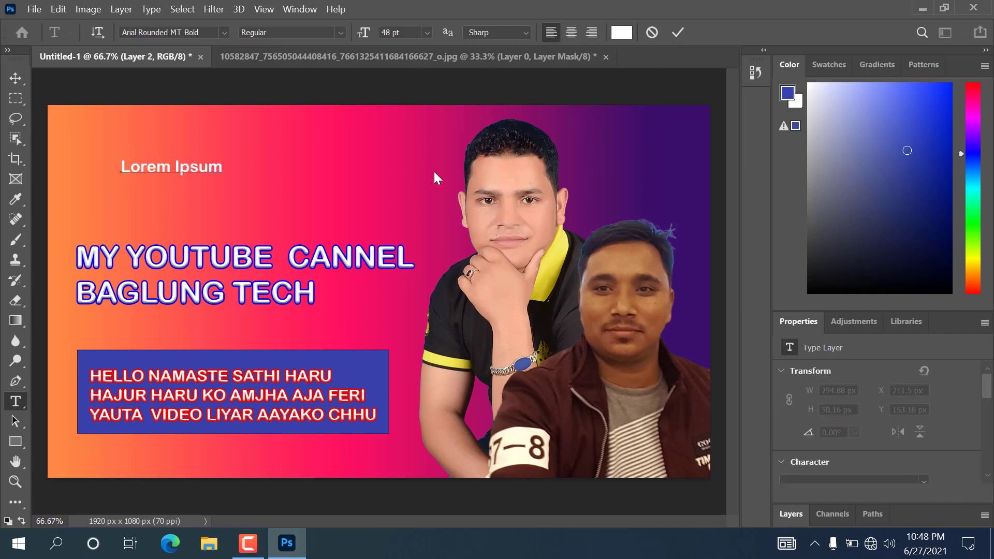
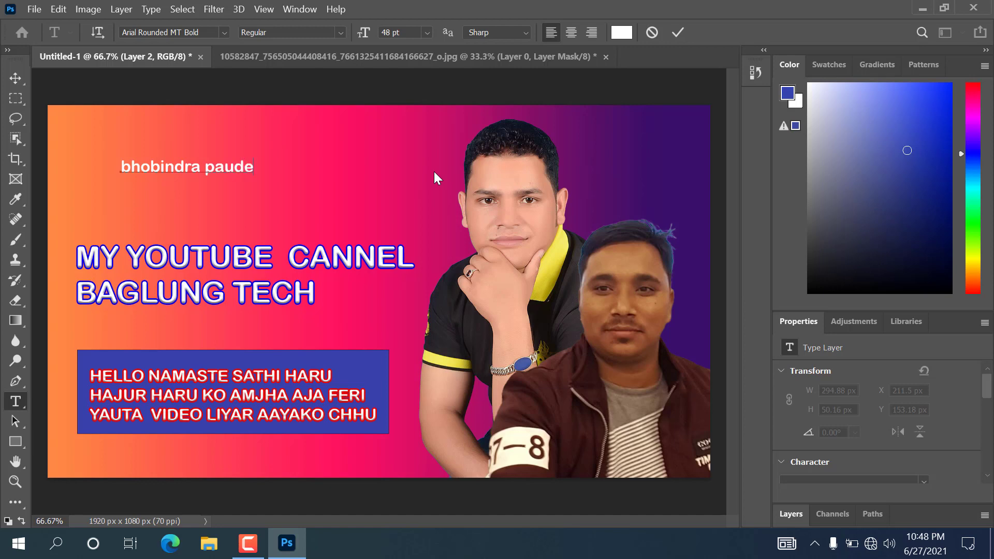
{"action": "left_click", "coordinate": [15, 79]}
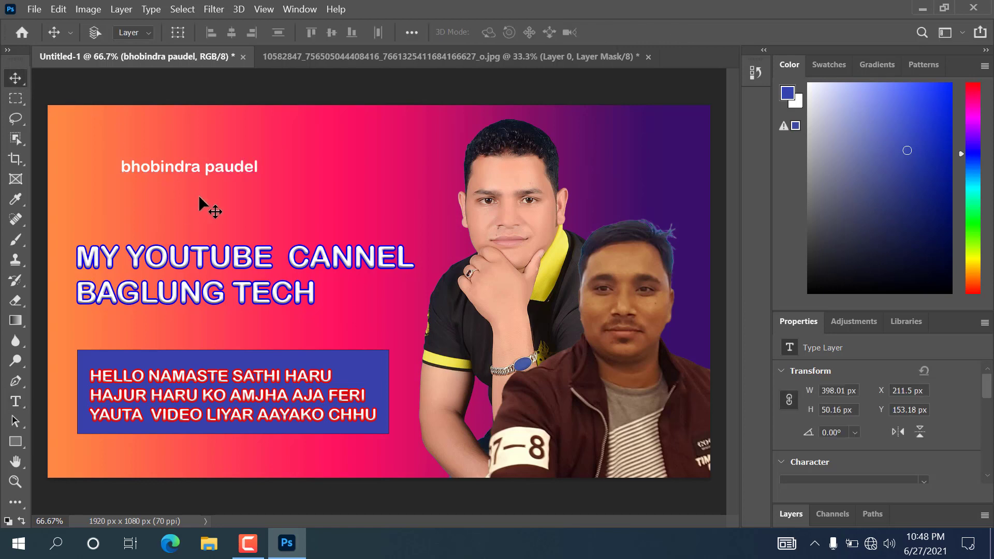
- Enlarge the name caption to 141.89% and place it just above the blue box
{"action": "key", "text": "ctrl"}
{"action": "key", "text": "ctrl+t"}
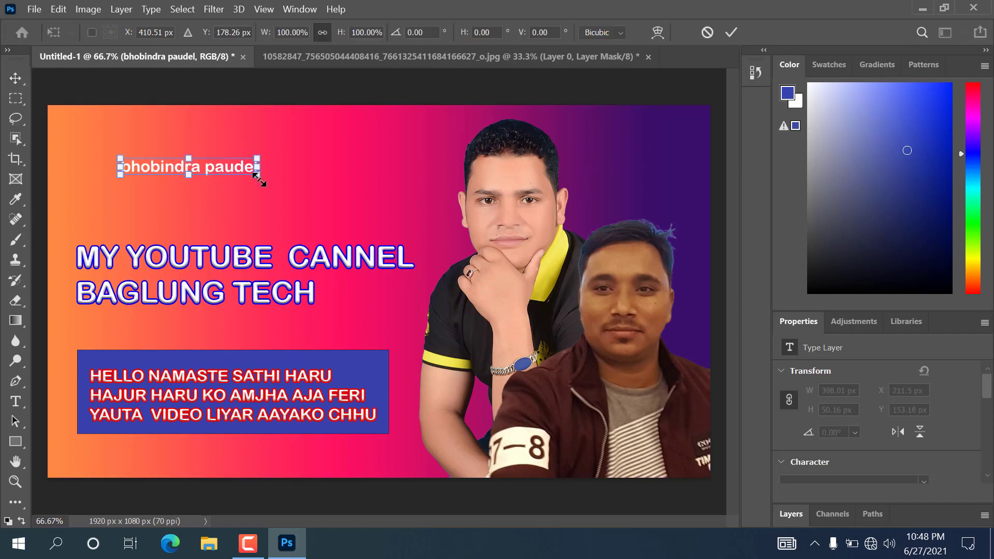
{"action": "left_click_drag", "start_coordinate": [257, 174], "coordinate": [258, 343]}
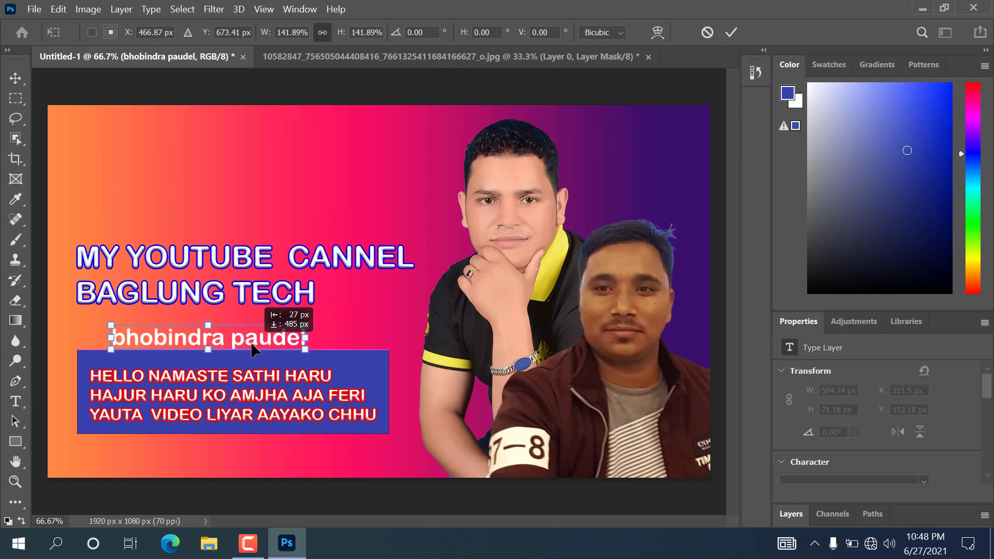
{"action": "left_click", "coordinate": [18, 77]}
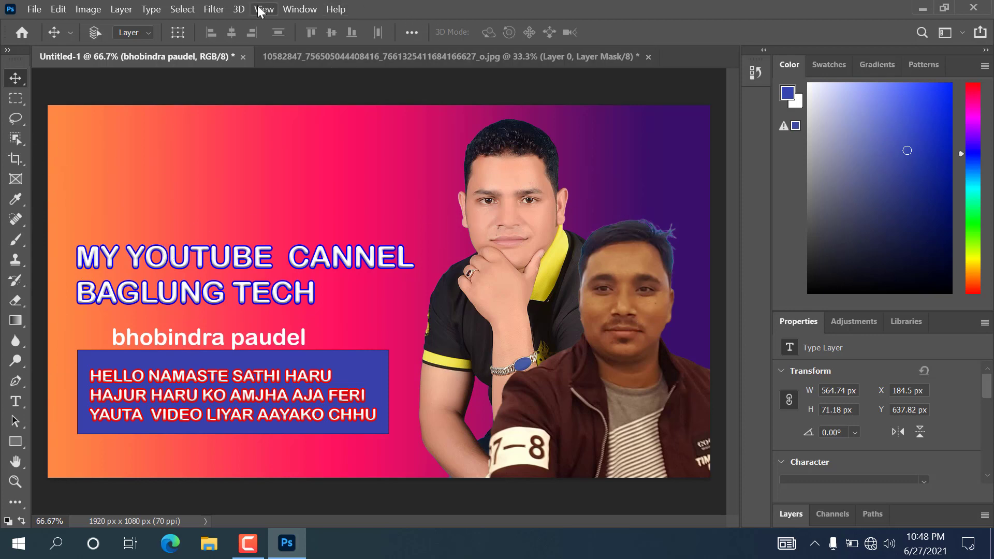
{"action": "left_click", "coordinate": [337, 10]}
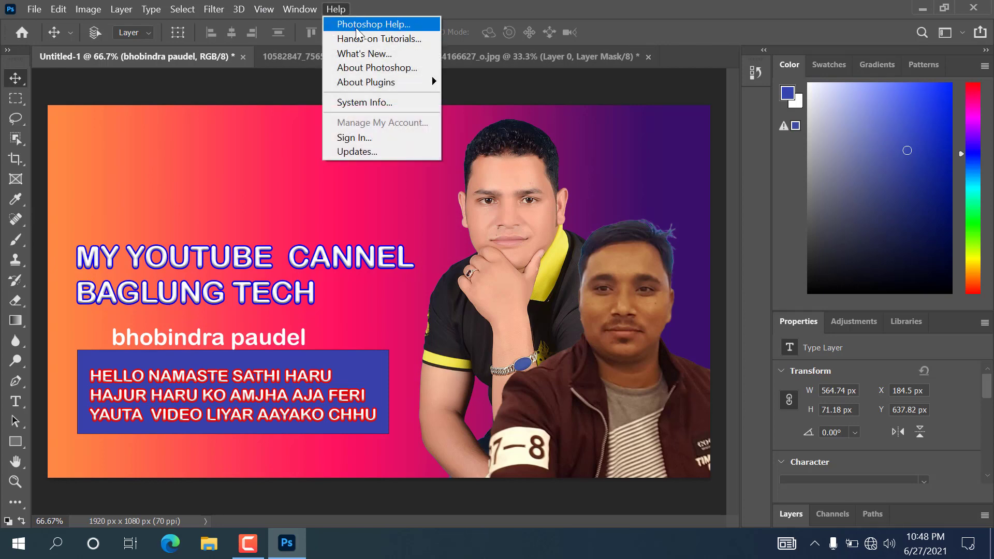
{"action": "left_click", "coordinate": [405, 26]}
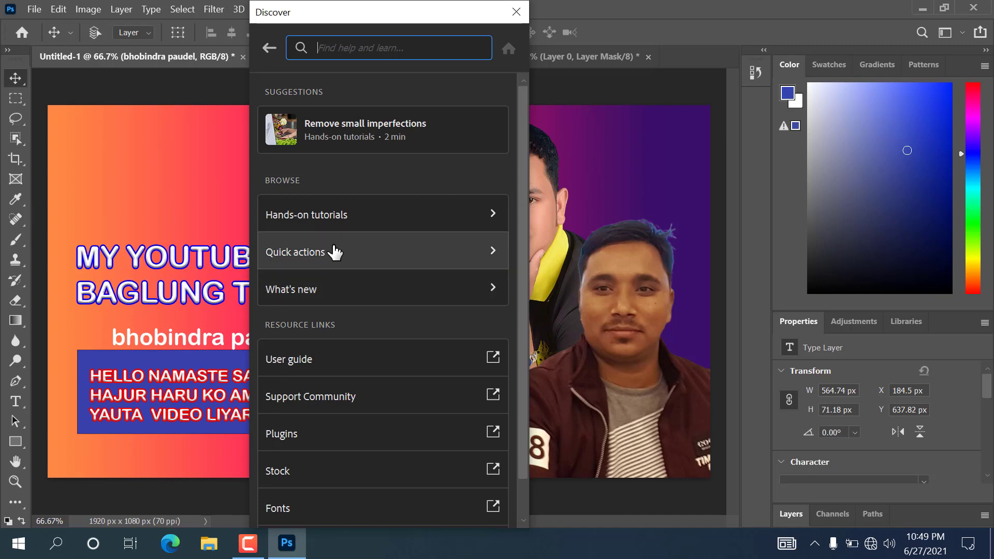
{"action": "left_click", "coordinate": [343, 260]}
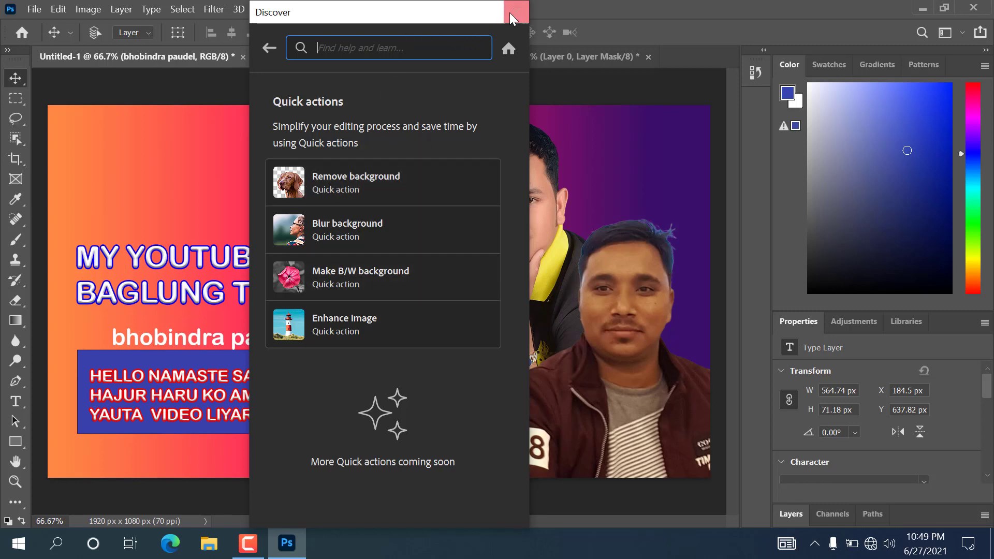
{"action": "left_click_drag", "start_coordinate": [456, 15], "coordinate": [453, 69]}
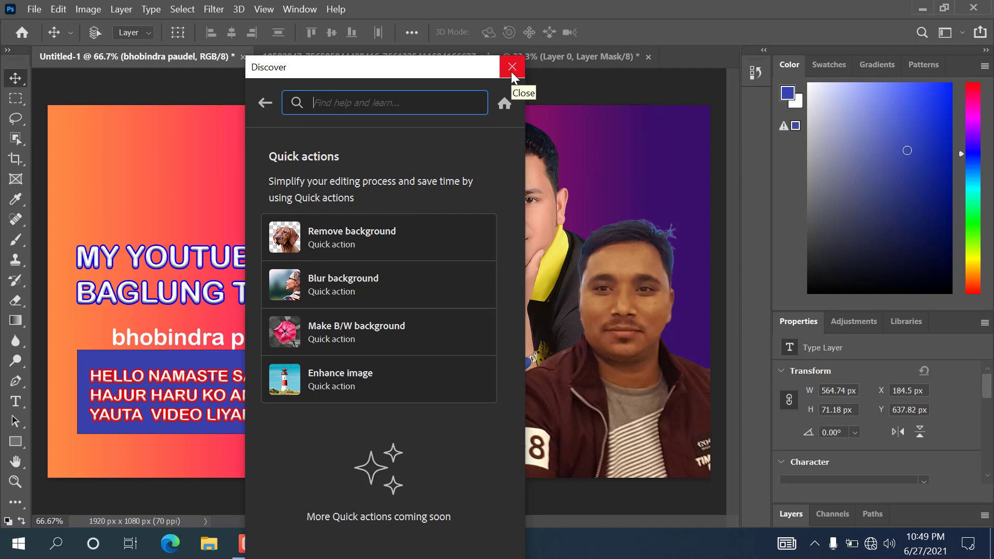
{"action": "left_click", "coordinate": [511, 67]}
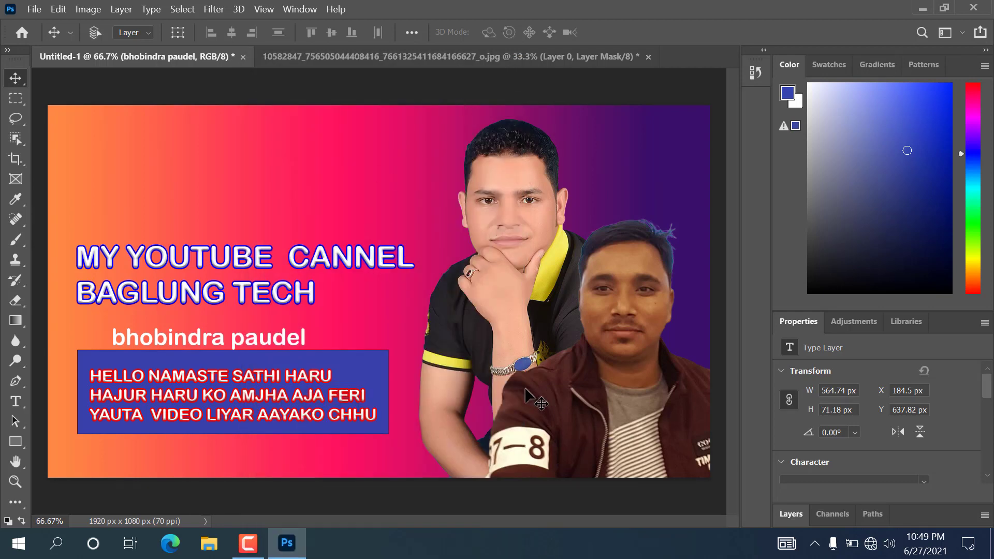
{"action": "mouse_move", "coordinate": [253, 552]}
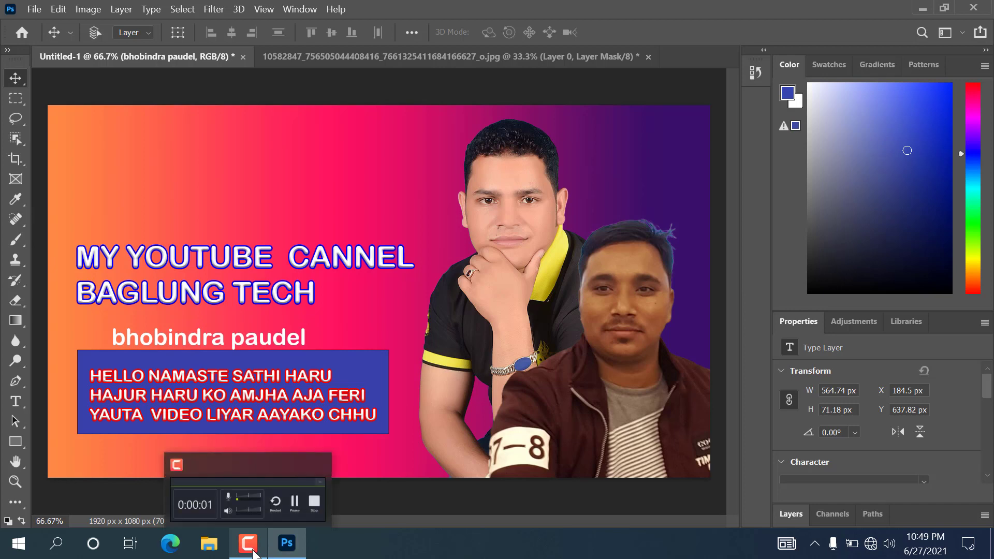